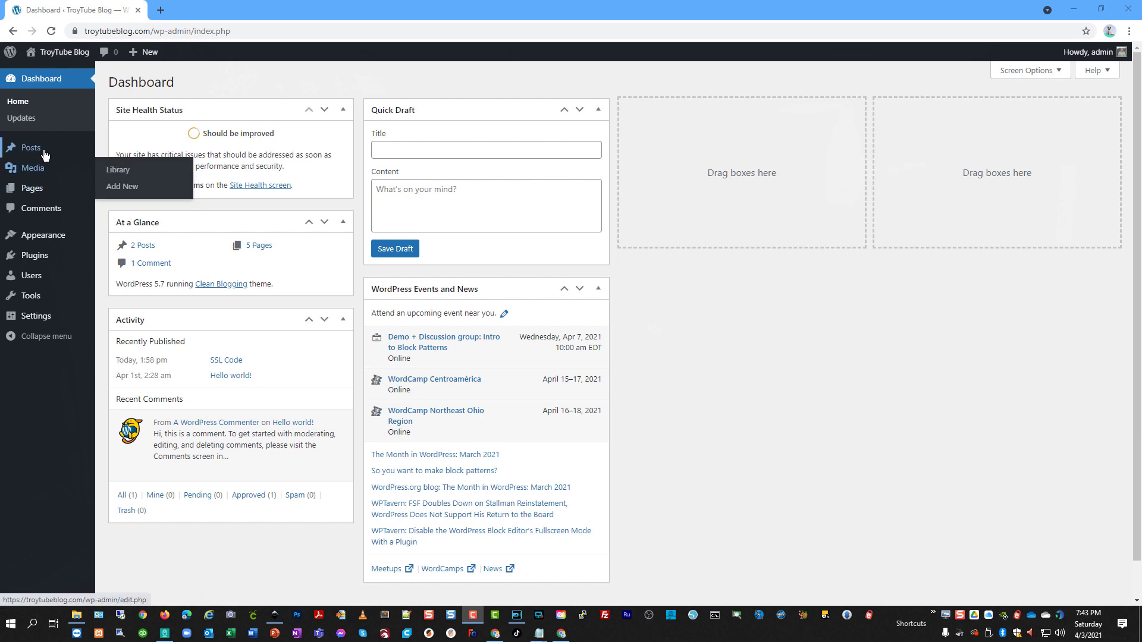
Step: Open the Home page ('This is our home page.') for editing, check its HTML, and return to Visual view
{"action": "left_click", "coordinate": [37, 194]}
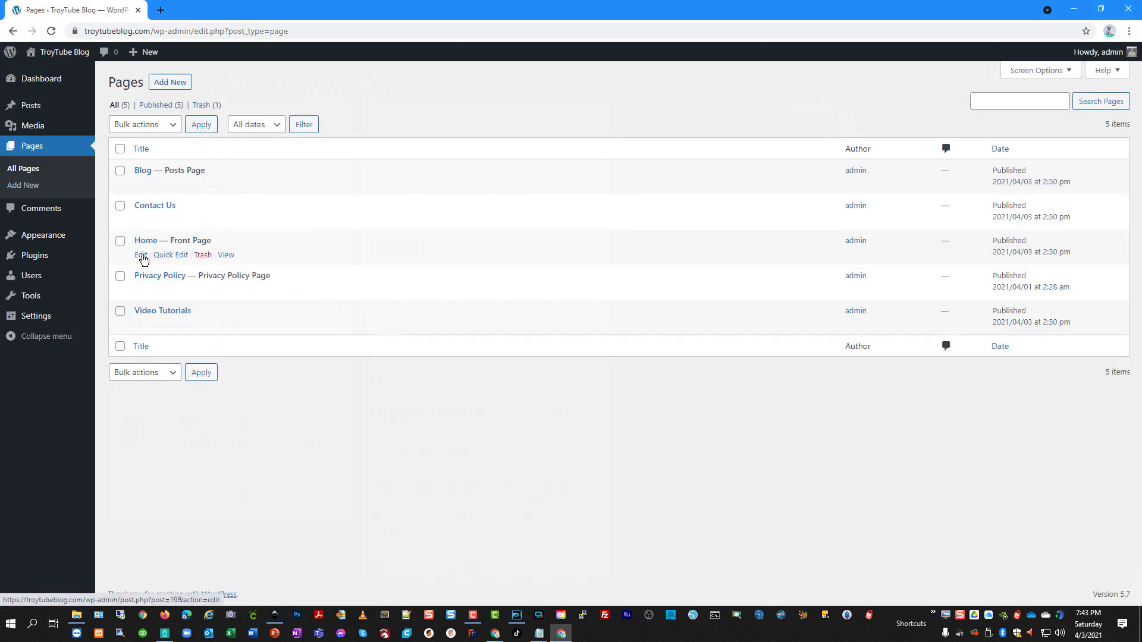
{"action": "left_click", "coordinate": [141, 256]}
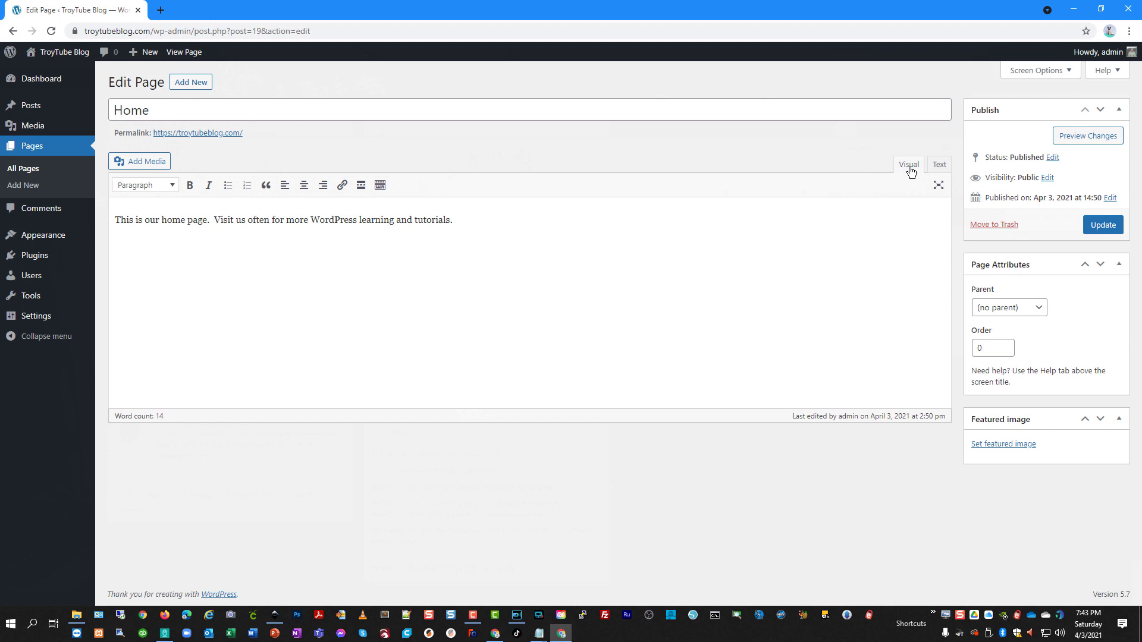
{"action": "left_click", "coordinate": [939, 167]}
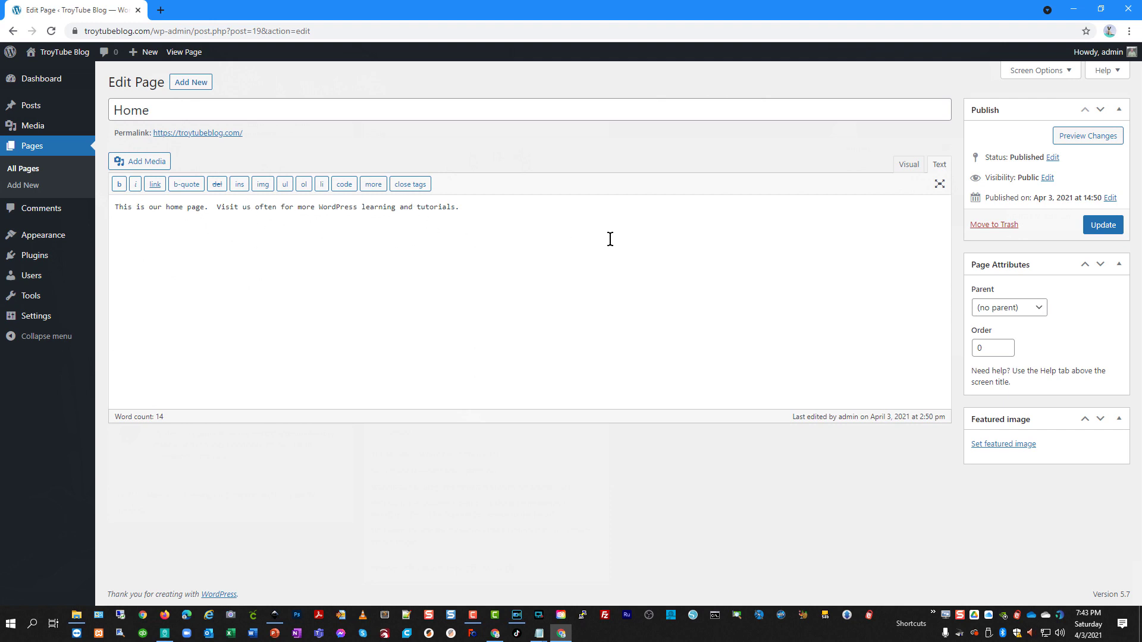
{"action": "left_click", "coordinate": [908, 165]}
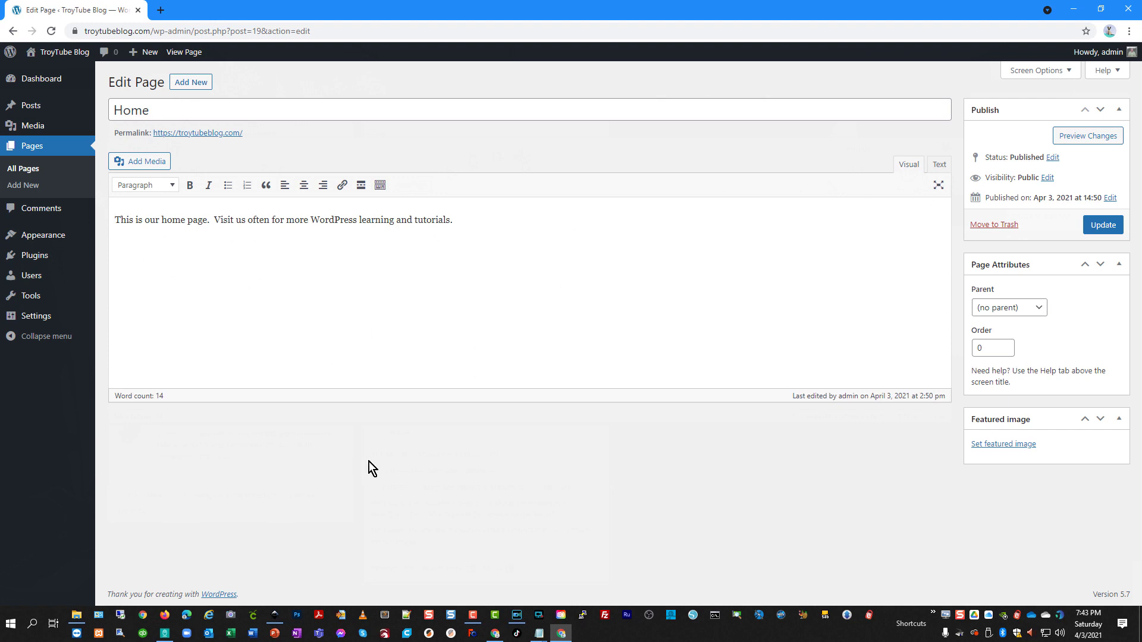
Step: Copy the two video-series paragraphs from Notepad into the Home page, removing the blank line above them
{"action": "mouse_move", "coordinate": [538, 634]}
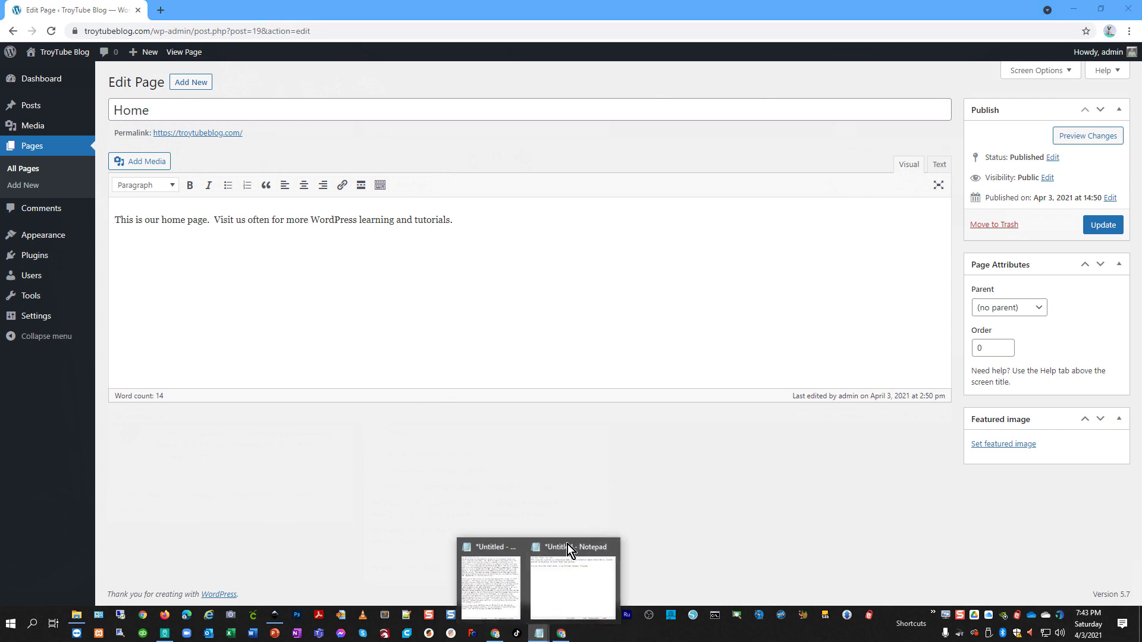
{"action": "left_click", "coordinate": [542, 587]}
{"action": "key", "text": "ctrl+a"}
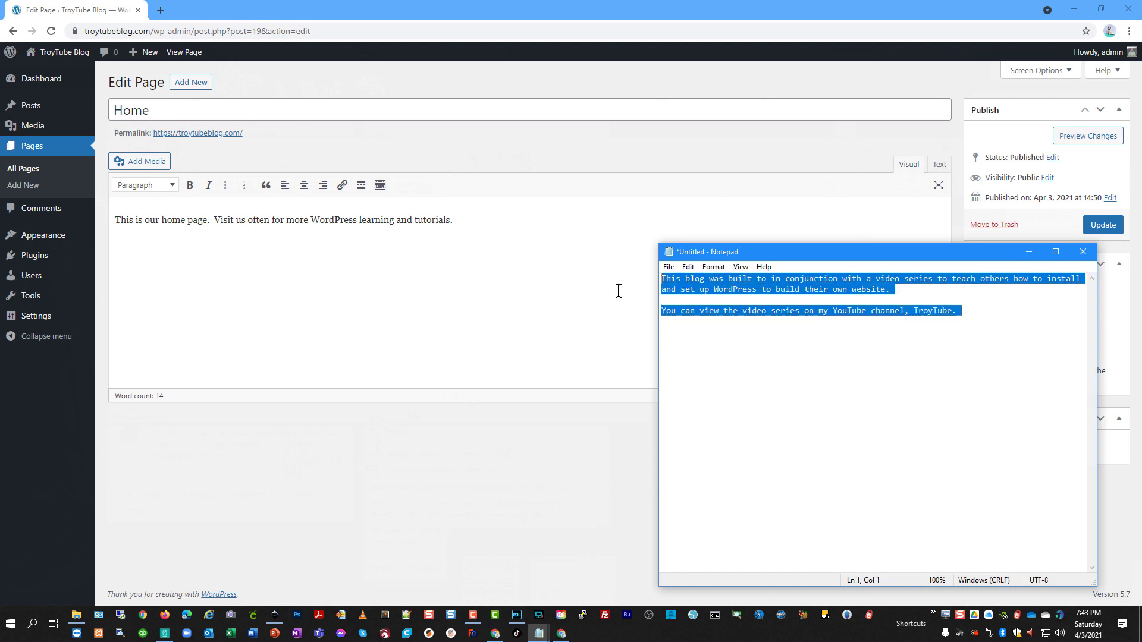
{"action": "key", "text": "ctrl+c"}
{"action": "left_click", "coordinate": [517, 230]}
{"action": "left_click_drag", "start_coordinate": [517, 229], "coordinate": [276, 232]}
{"action": "left_click", "coordinate": [569, 232]}
{"action": "key", "text": "Return"}
{"action": "key", "text": "Return"}
{"action": "key", "text": "ctrl+v"}
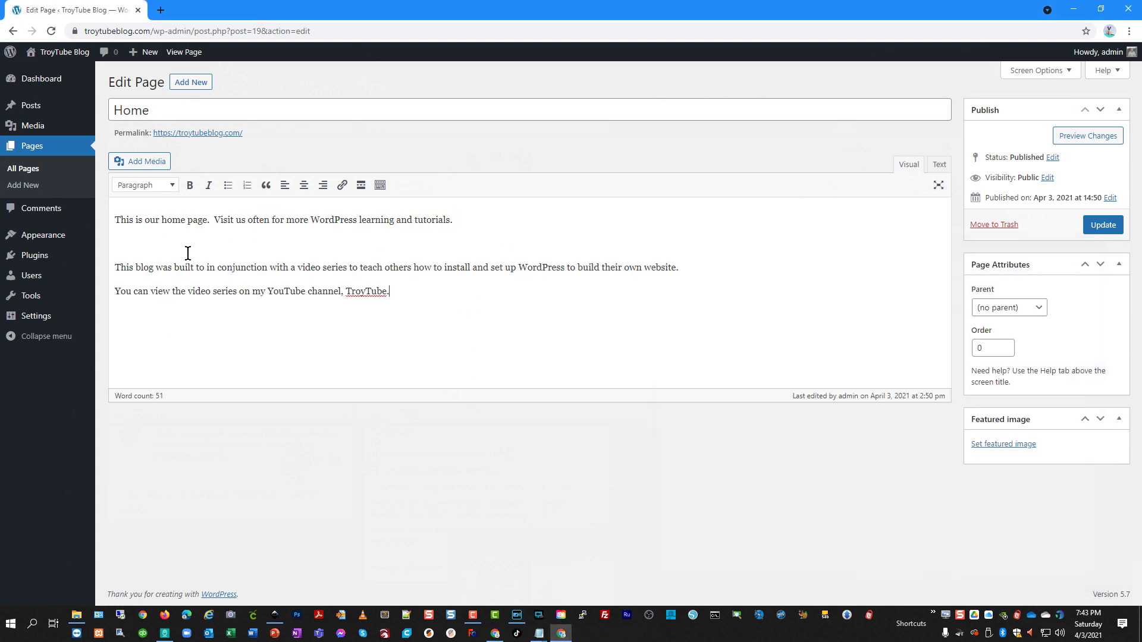
{"action": "key", "text": "Home"}
{"action": "key", "text": "BackSpace"}
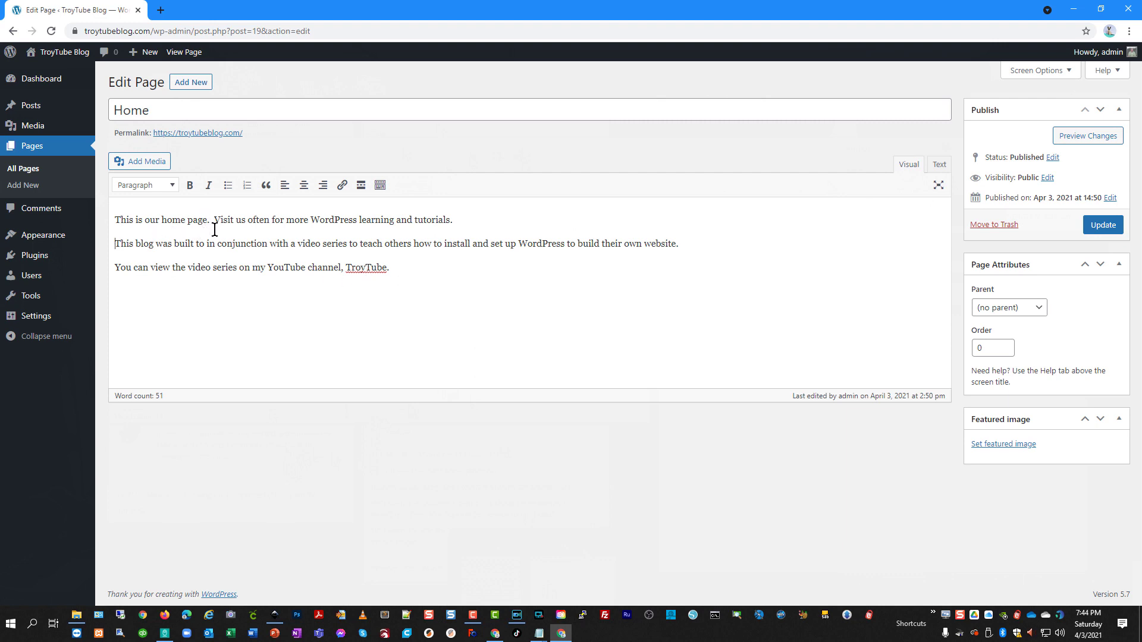
Step: Link 'TroyTube' to the pasted YouTube playlist address and update the page
{"action": "left_click_drag", "start_coordinate": [387, 267], "coordinate": [345, 270]}
{"action": "left_click", "coordinate": [342, 184]}
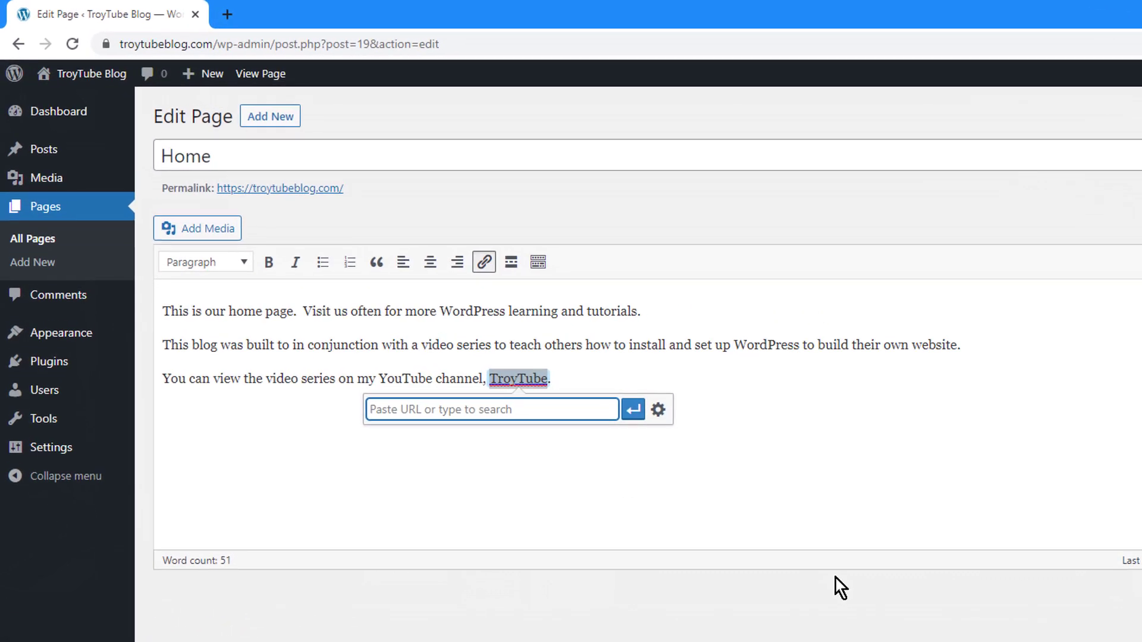
{"action": "right_click", "coordinate": [498, 414]}
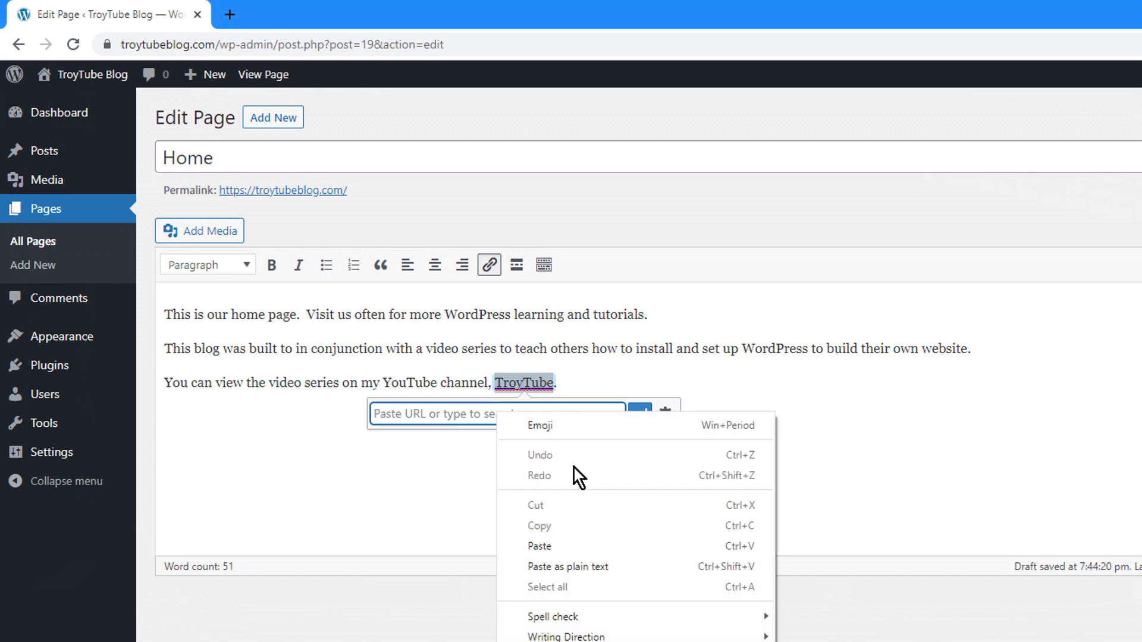
{"action": "left_click", "coordinate": [564, 544]}
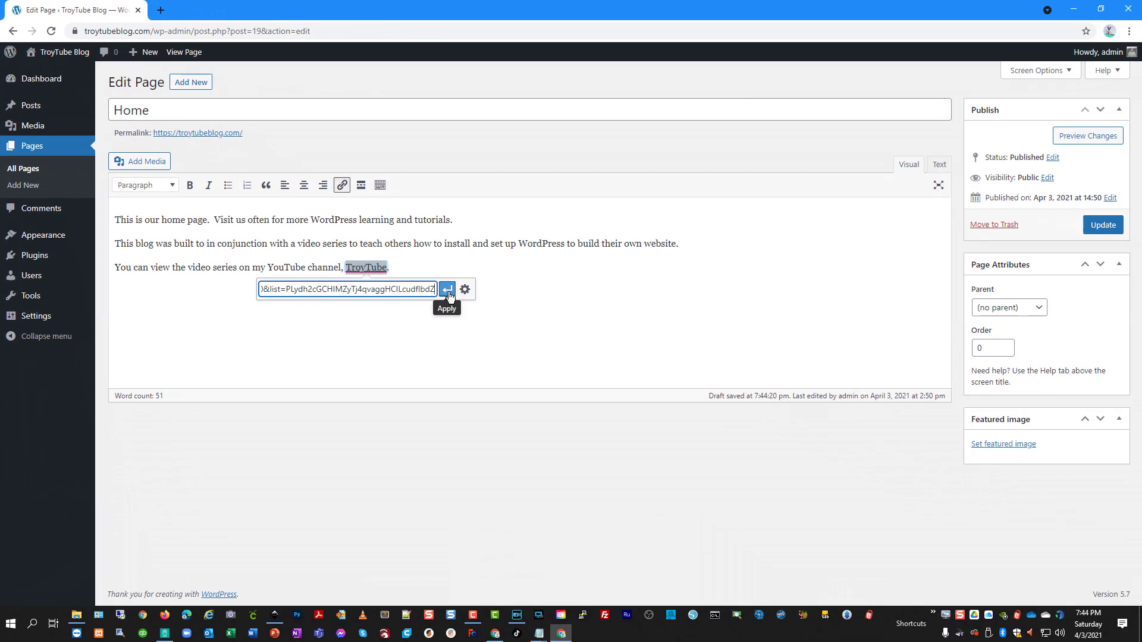
{"action": "left_click", "coordinate": [639, 412]}
{"action": "left_click", "coordinate": [397, 297]}
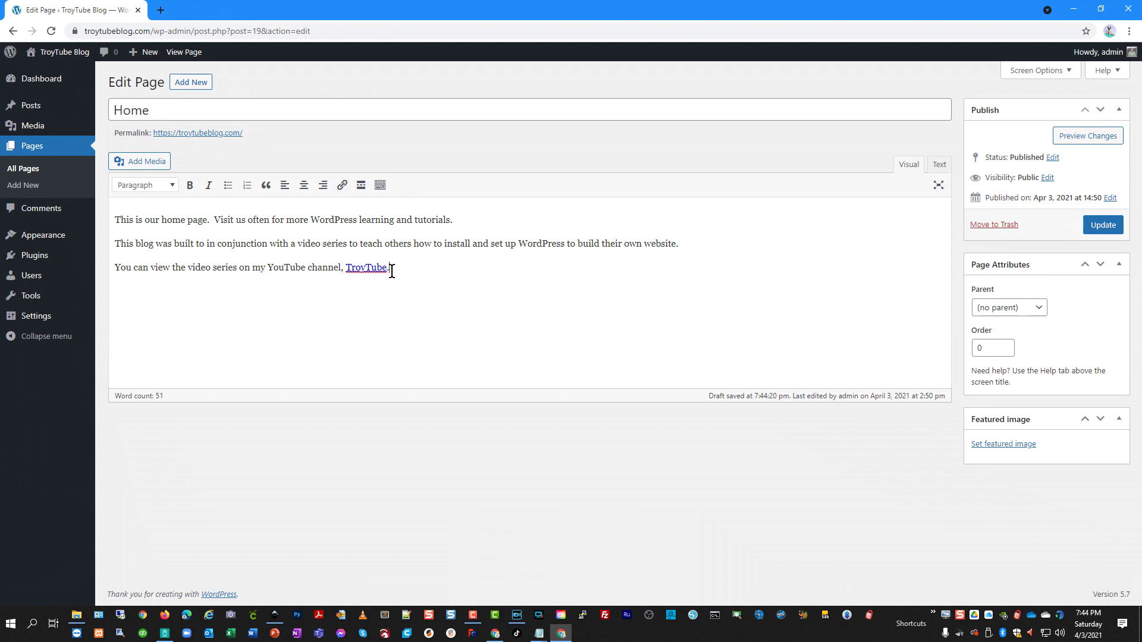
{"action": "left_click", "coordinate": [1092, 226]}
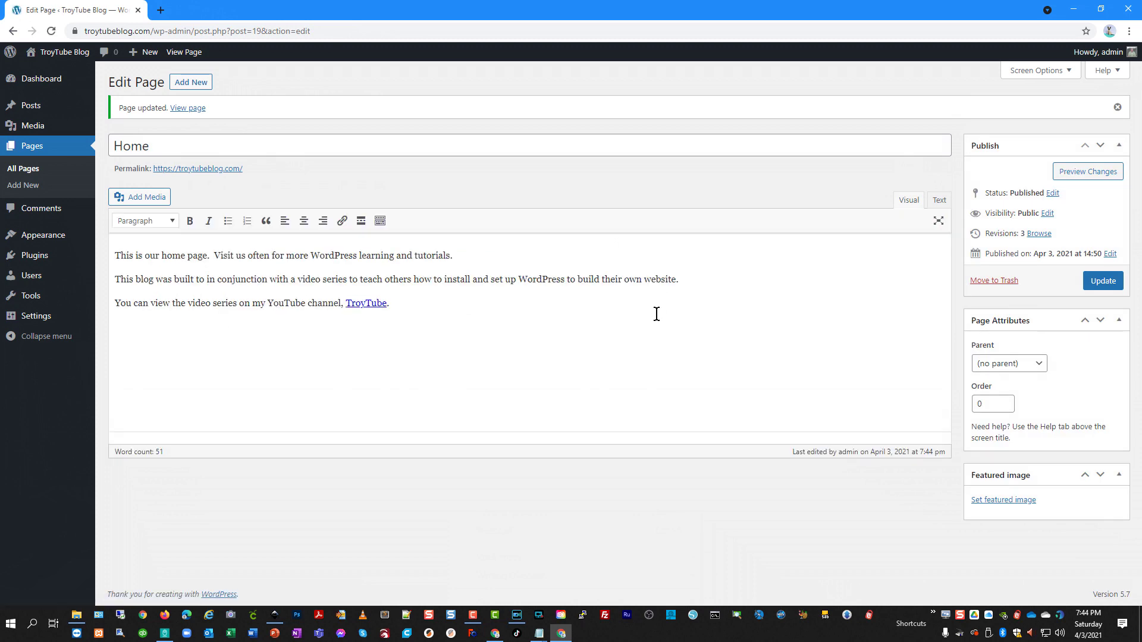
Step: Open the live site in a new tab to view the current Home page
{"action": "mouse_move", "coordinate": [56, 57]}
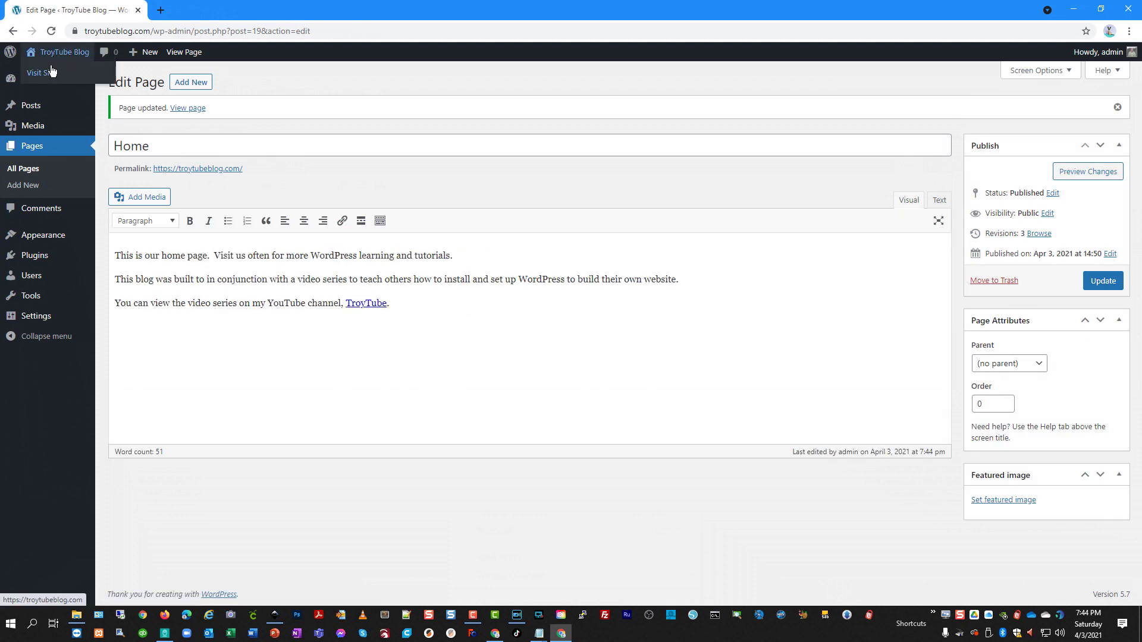
{"action": "middle_click", "coordinate": [47, 74]}
{"action": "left_click", "coordinate": [216, 10]}
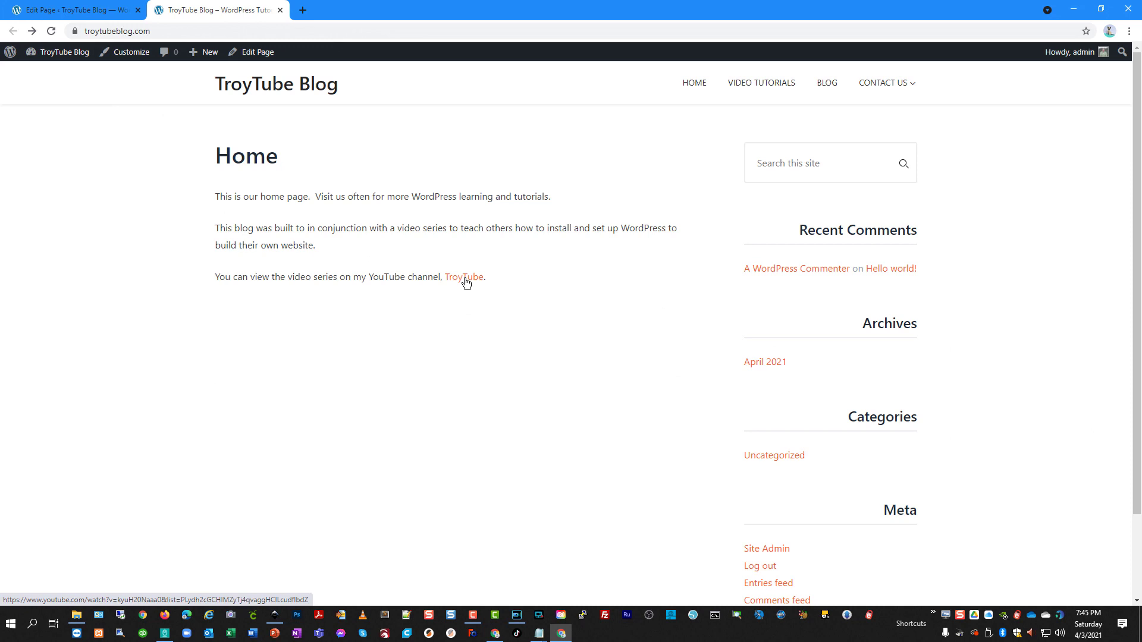
{"action": "left_click", "coordinate": [80, 10]}
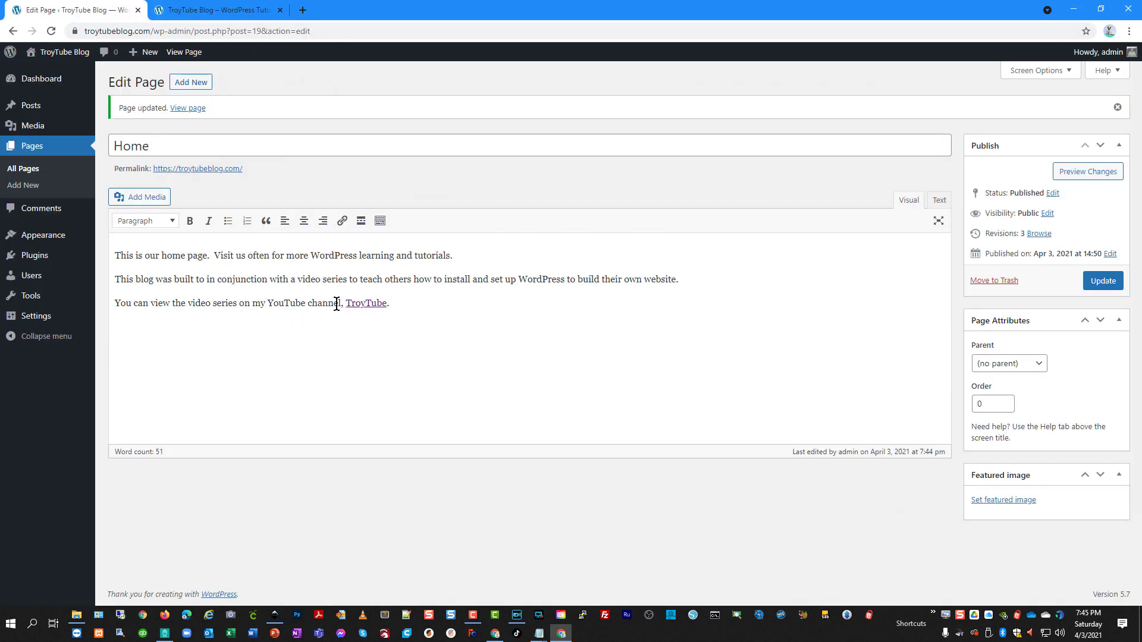
Step: Bold 'YouTube channel', update the page, and reload the live site to confirm the bold text
{"action": "left_click_drag", "start_coordinate": [339, 304], "coordinate": [271, 299]}
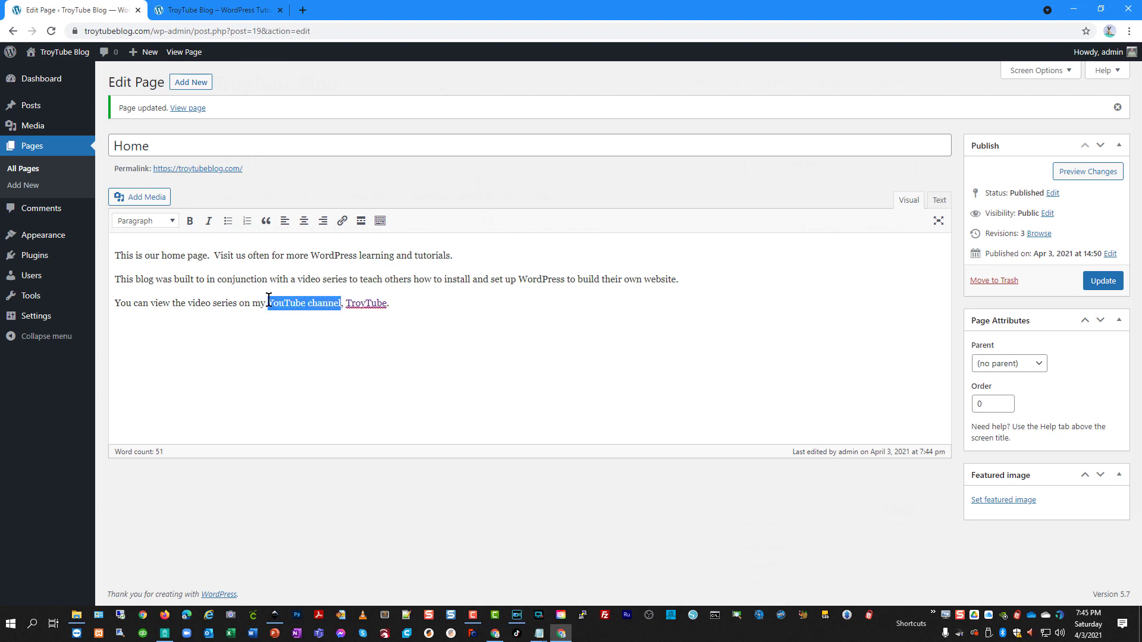
{"action": "left_click", "coordinate": [190, 221]}
{"action": "left_click", "coordinate": [1101, 282]}
{"action": "left_click", "coordinate": [211, 10]}
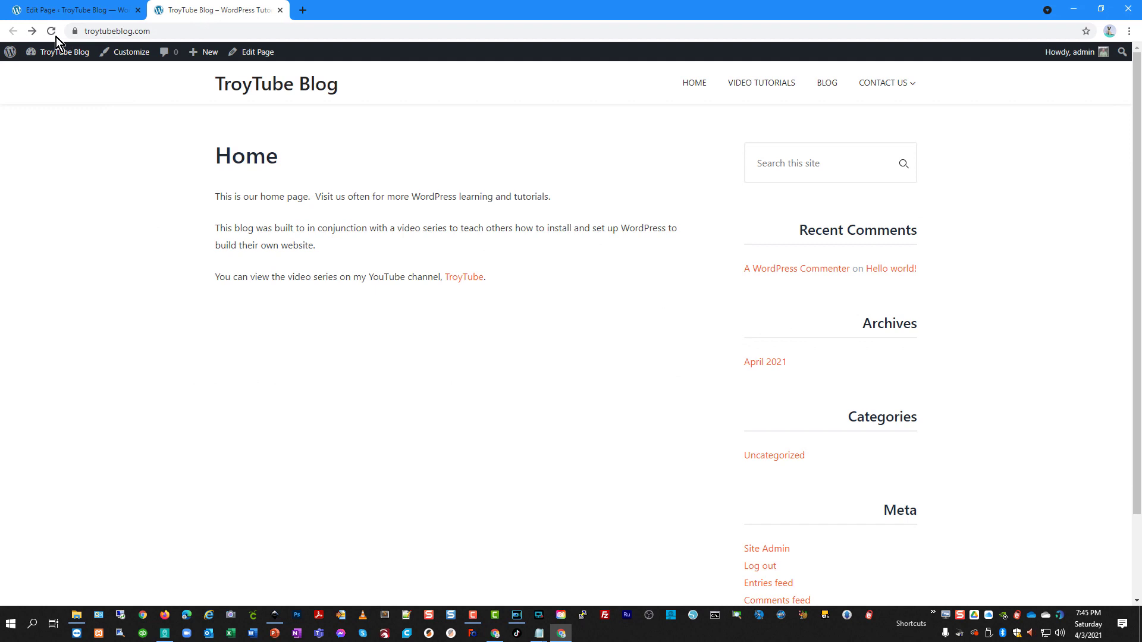
{"action": "left_click", "coordinate": [45, 31]}
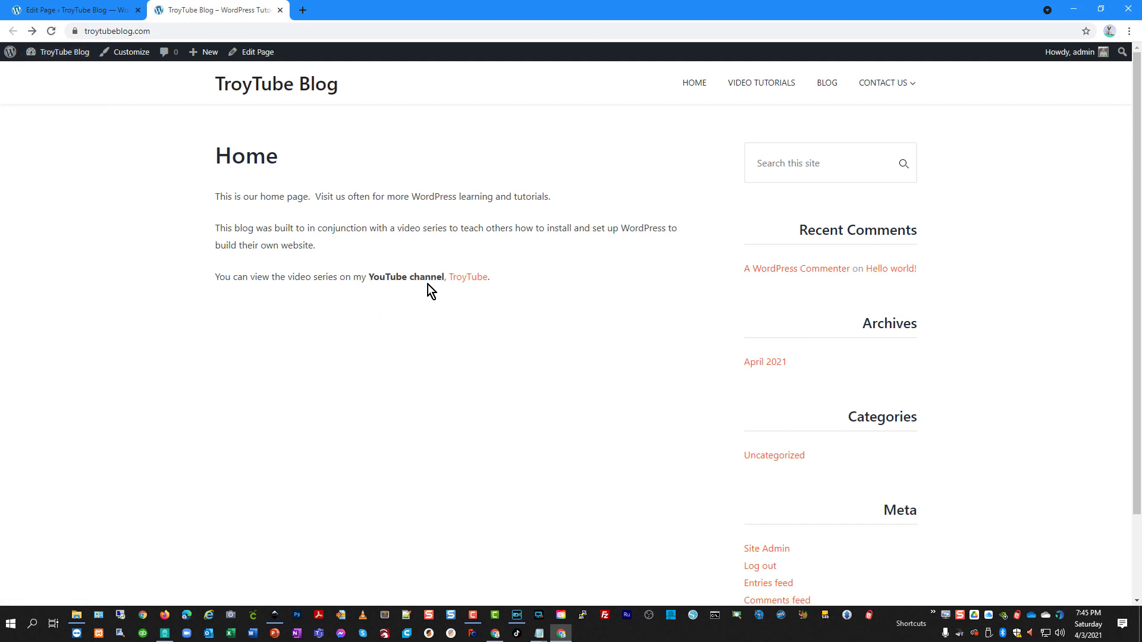
{"action": "key", "text": "ctrl+Tab"}
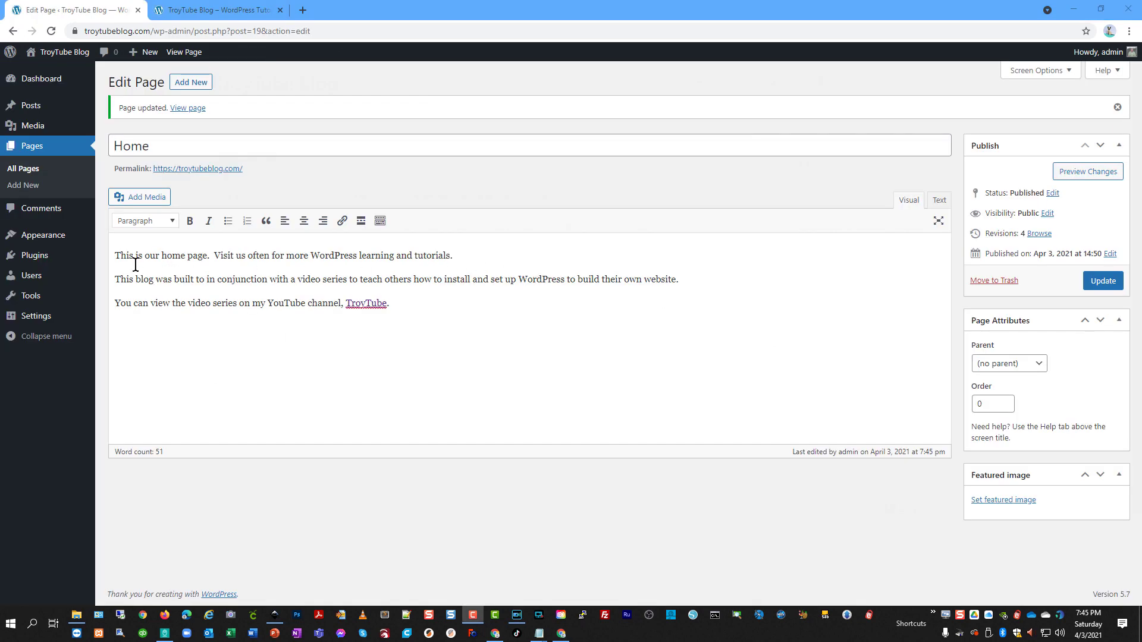
{"action": "left_click", "coordinate": [175, 223]}
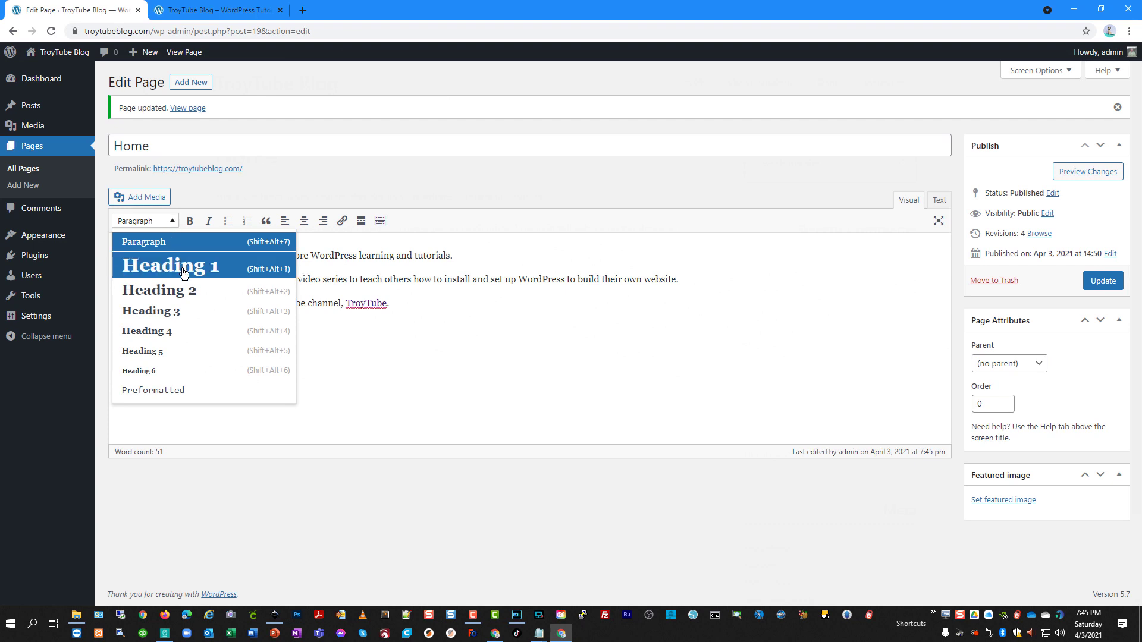
{"action": "left_click", "coordinate": [497, 299]}
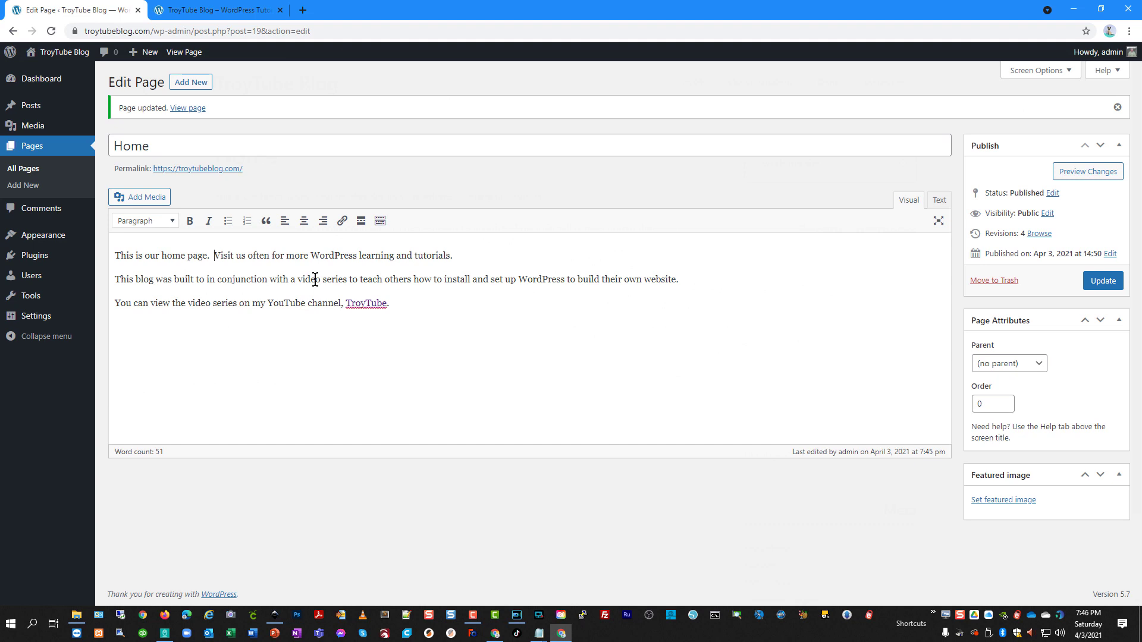
{"action": "key", "text": "Return"}
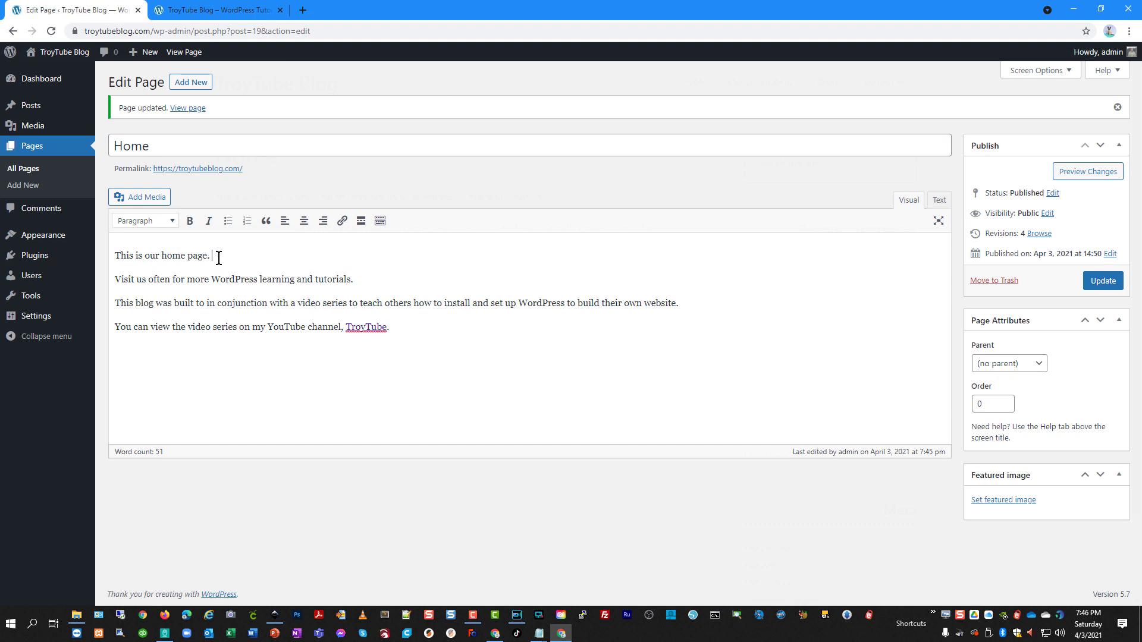
{"action": "left_click_drag", "start_coordinate": [217, 256], "coordinate": [92, 256]}
{"action": "left_click", "coordinate": [176, 223]}
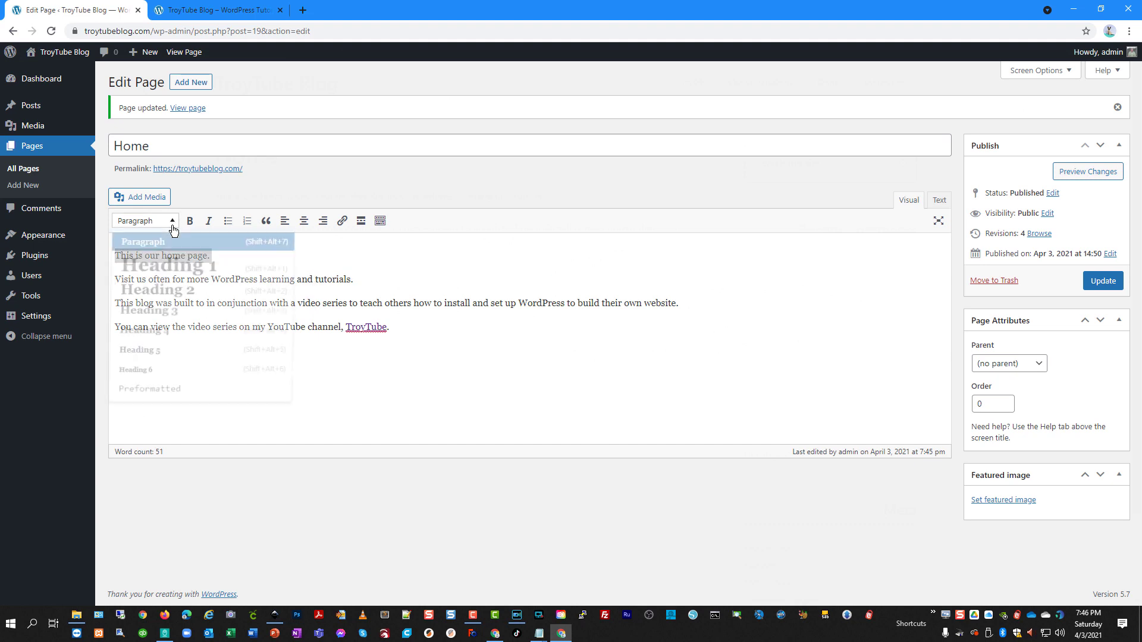
{"action": "left_click", "coordinate": [166, 266]}
{"action": "left_click", "coordinate": [336, 299]}
{"action": "left_click_drag", "start_coordinate": [372, 303], "coordinate": [113, 297]}
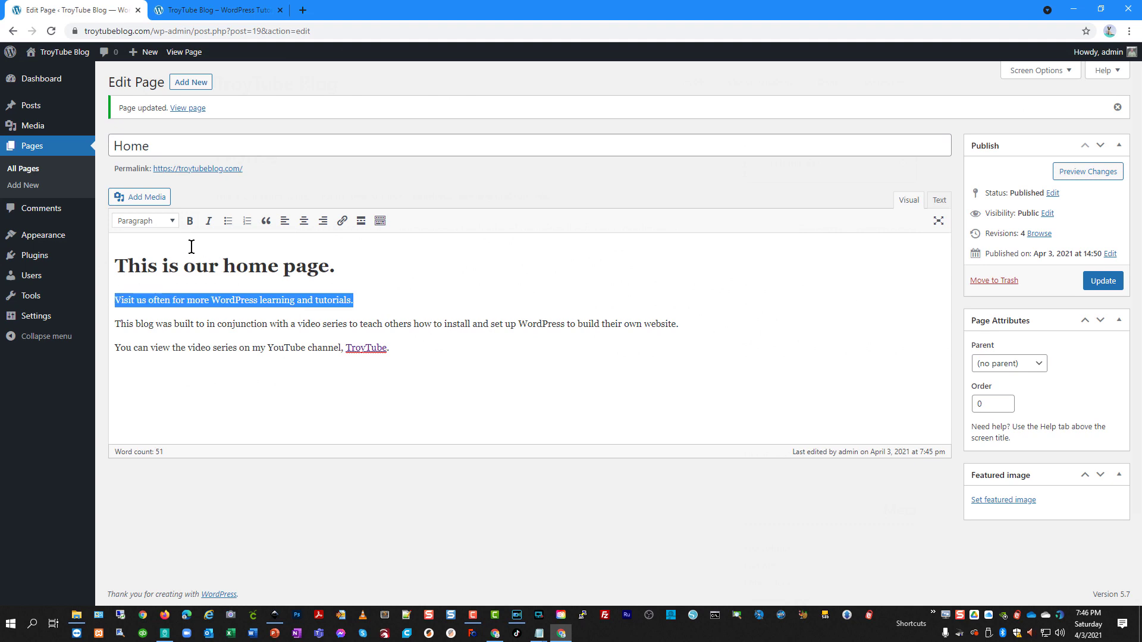
{"action": "left_click", "coordinate": [173, 220]}
{"action": "left_click", "coordinate": [173, 290]}
{"action": "left_click", "coordinate": [384, 333]}
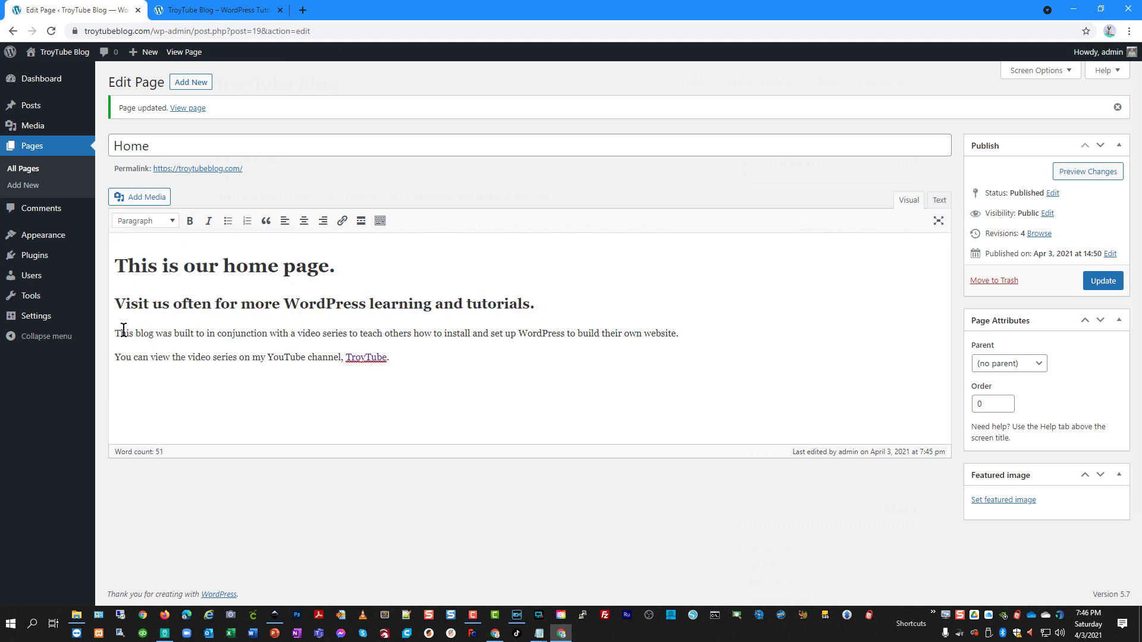
{"action": "left_click_drag", "start_coordinate": [118, 333], "coordinate": [436, 349]}
{"action": "left_click", "coordinate": [436, 357]}
{"action": "left_click", "coordinate": [169, 223]}
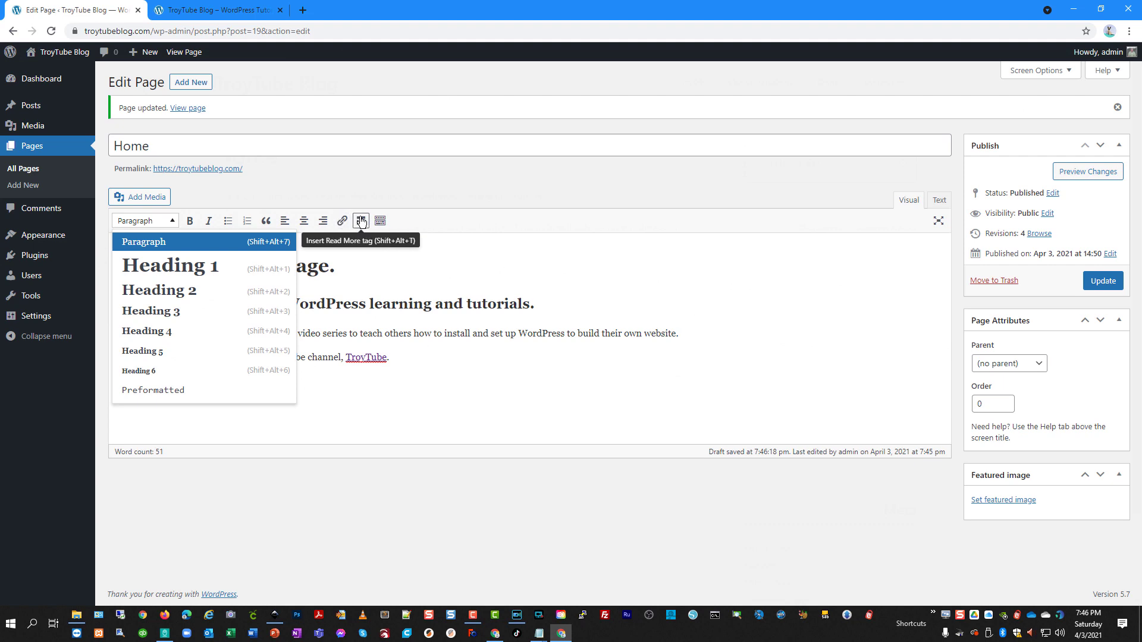
{"action": "left_click", "coordinate": [397, 275]}
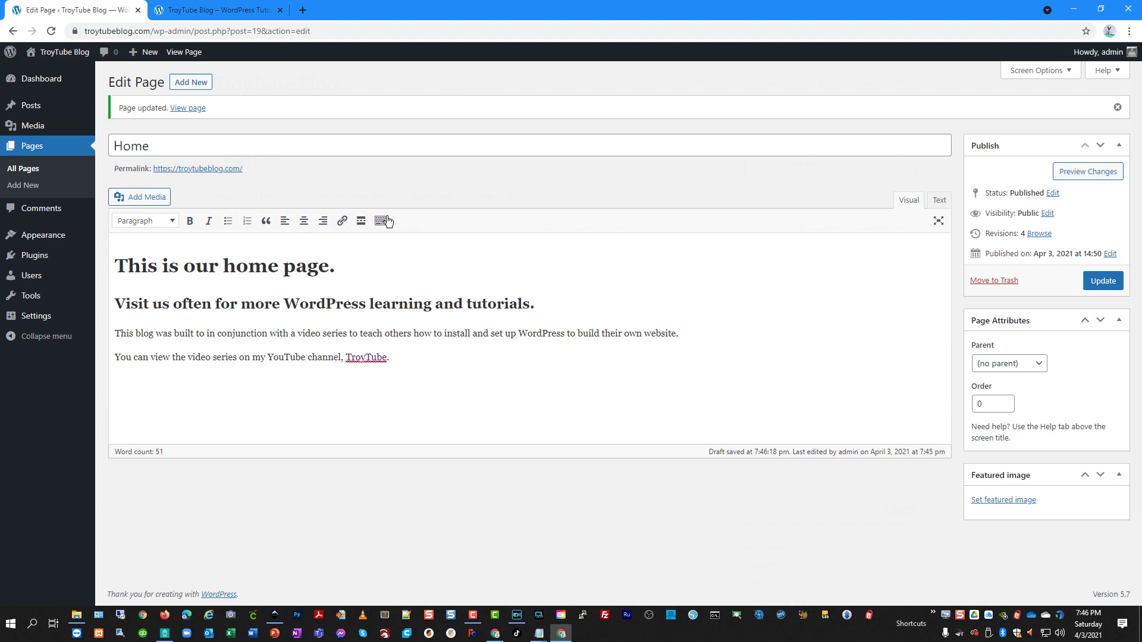
Step: Insert a horizontal line on a new line below the second heading
{"action": "left_click", "coordinate": [386, 221]}
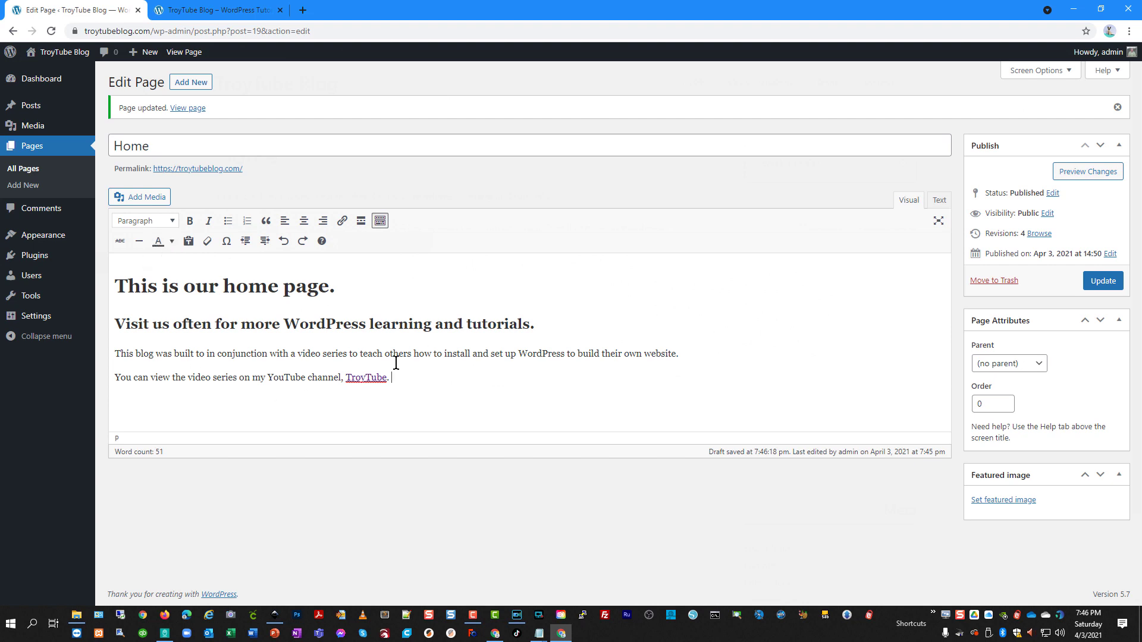
{"action": "left_click", "coordinate": [586, 330]}
{"action": "key", "text": "Return"}
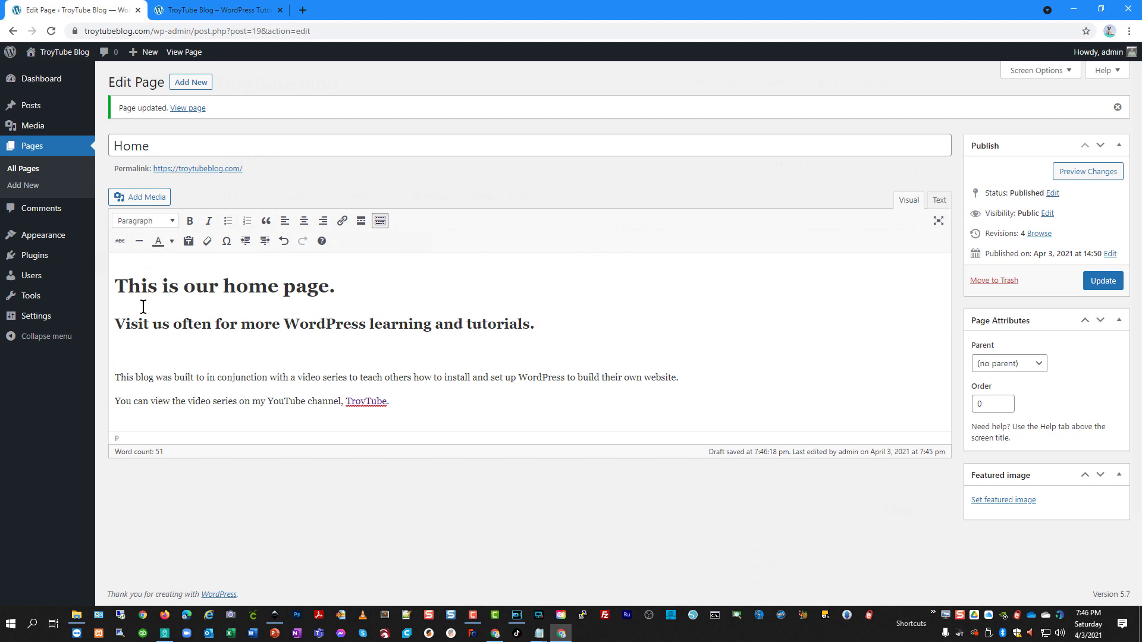
{"action": "left_click", "coordinate": [141, 241]}
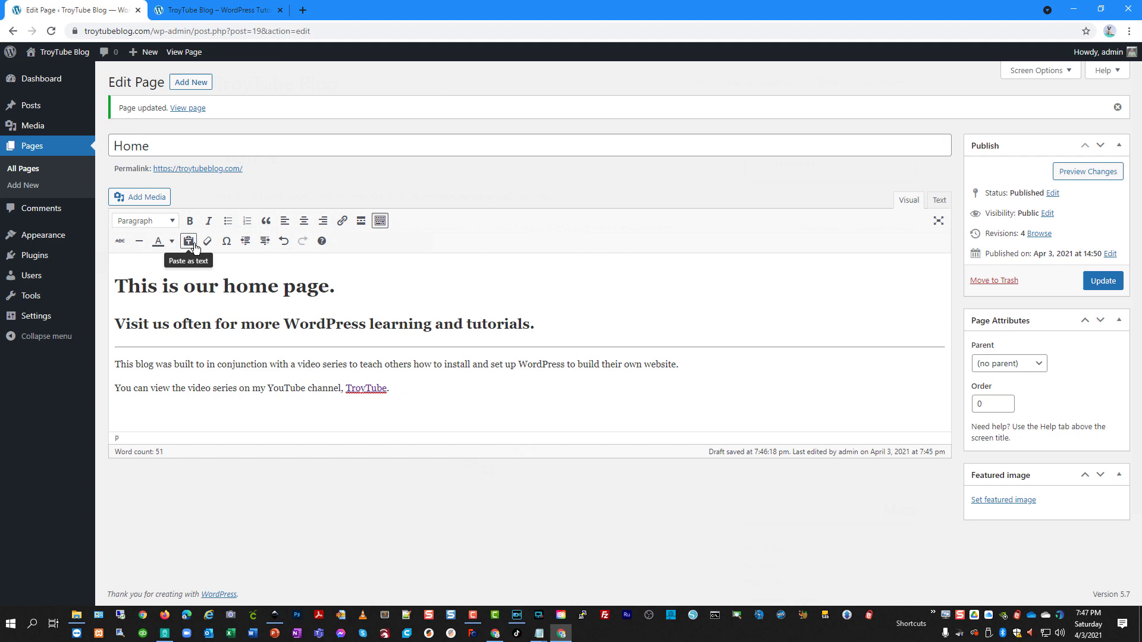
Step: Indent the 'Visit us often' heading and view the page as HTML with the hr tag highlighted
{"action": "key", "text": "Up"}
{"action": "key", "text": "Up"}
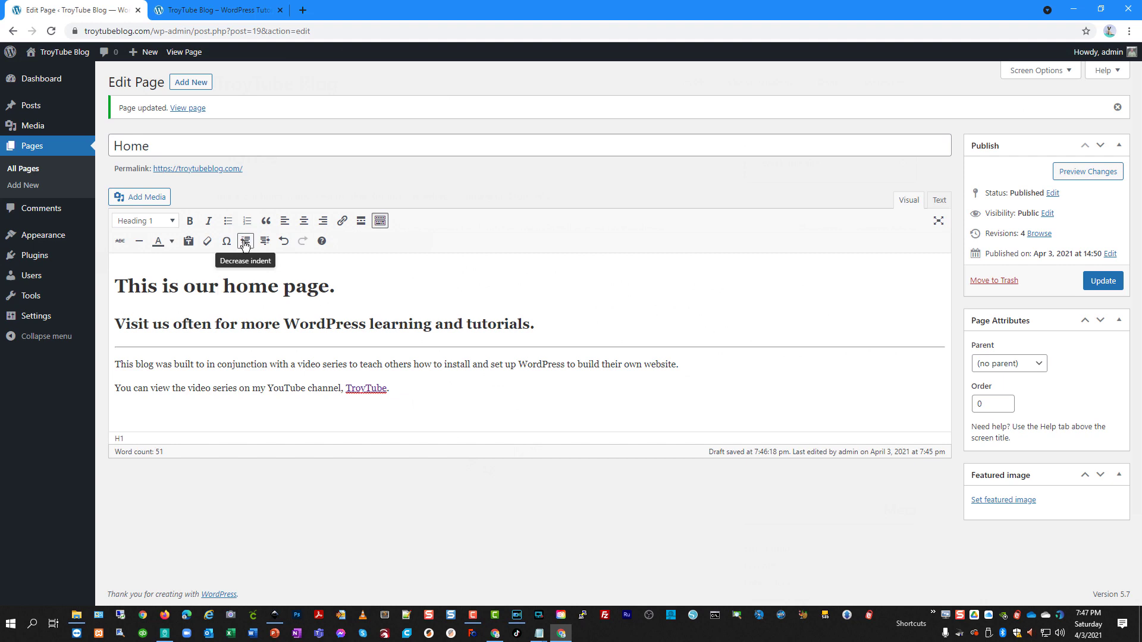
{"action": "left_click", "coordinate": [118, 324]}
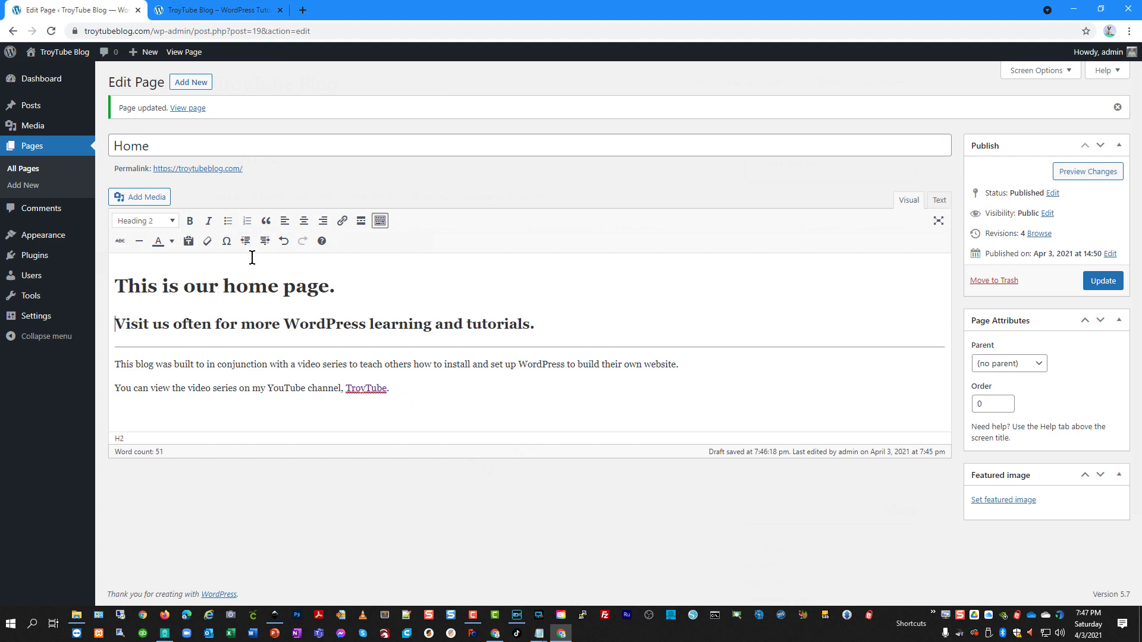
{"action": "left_click", "coordinate": [265, 240]}
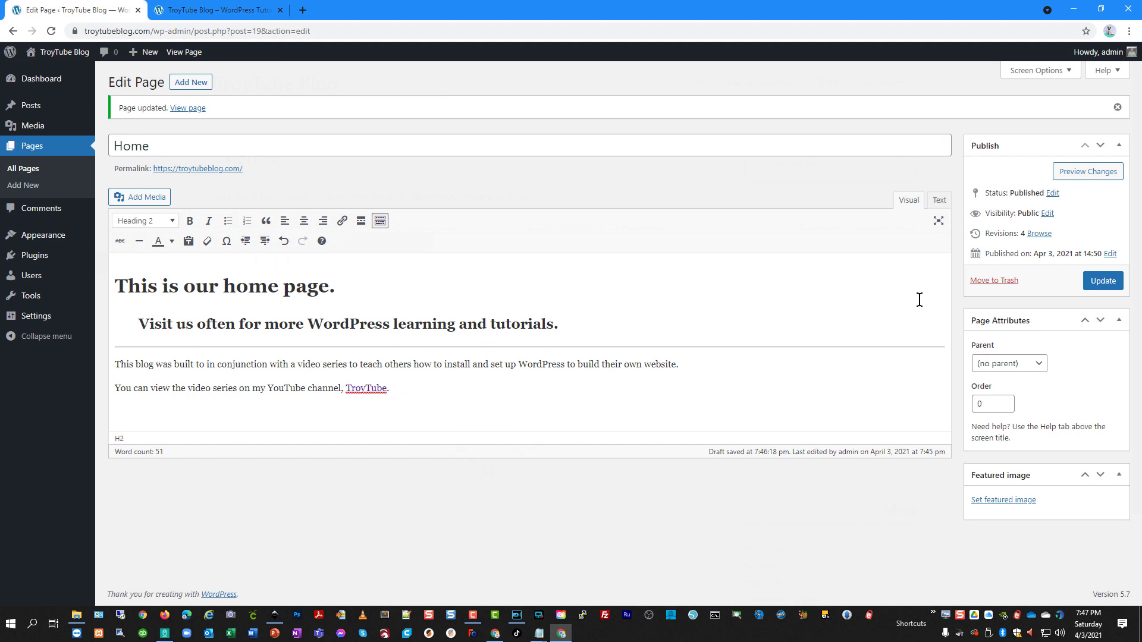
{"action": "left_click", "coordinate": [940, 201]}
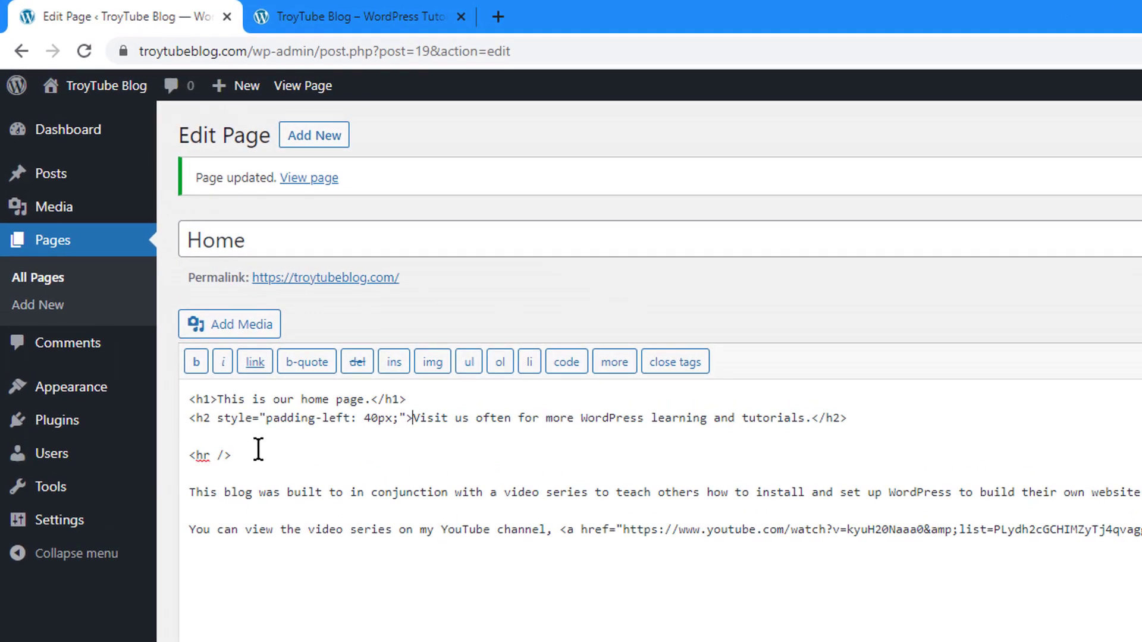
{"action": "left_click_drag", "start_coordinate": [232, 454], "coordinate": [185, 455]}
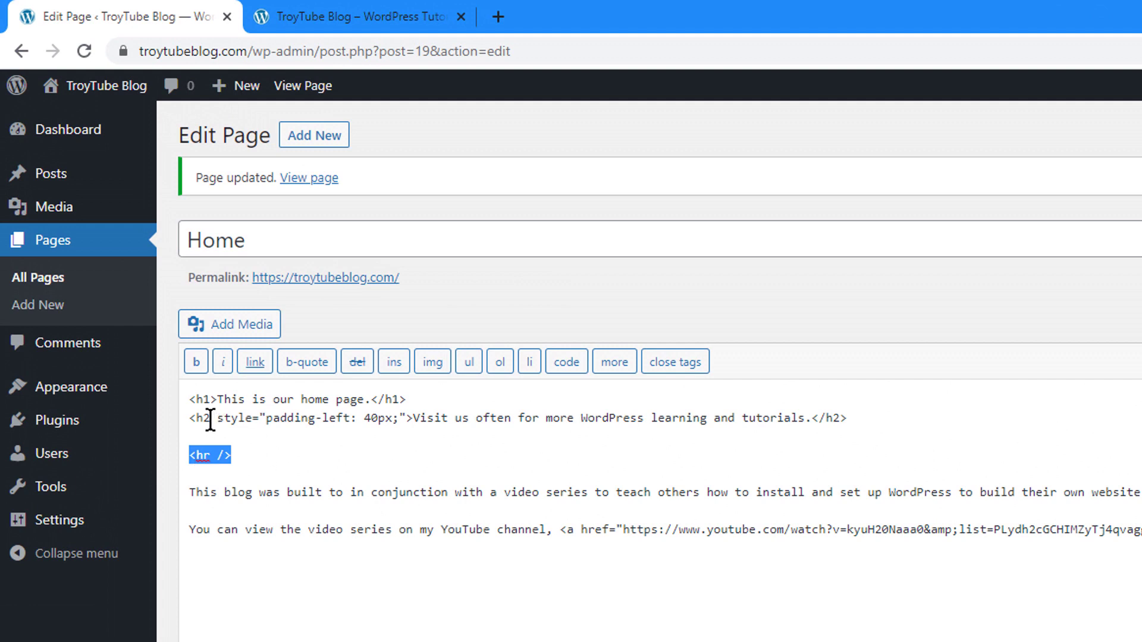
Step: Inspect the HTML: the h2 tag, its padding-left style, the h1 line and the TroyTube link
{"action": "left_click_drag", "start_coordinate": [211, 418], "coordinate": [185, 418]}
{"action": "left_click_drag", "start_coordinate": [407, 418], "coordinate": [243, 423]}
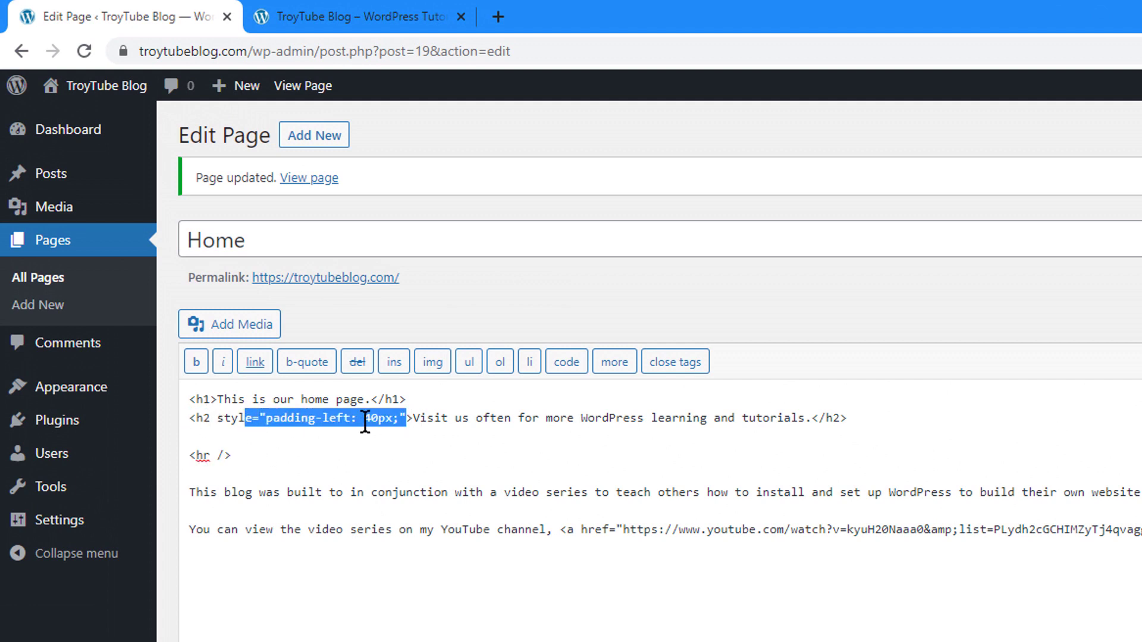
{"action": "left_click_drag", "start_coordinate": [416, 399], "coordinate": [186, 402]}
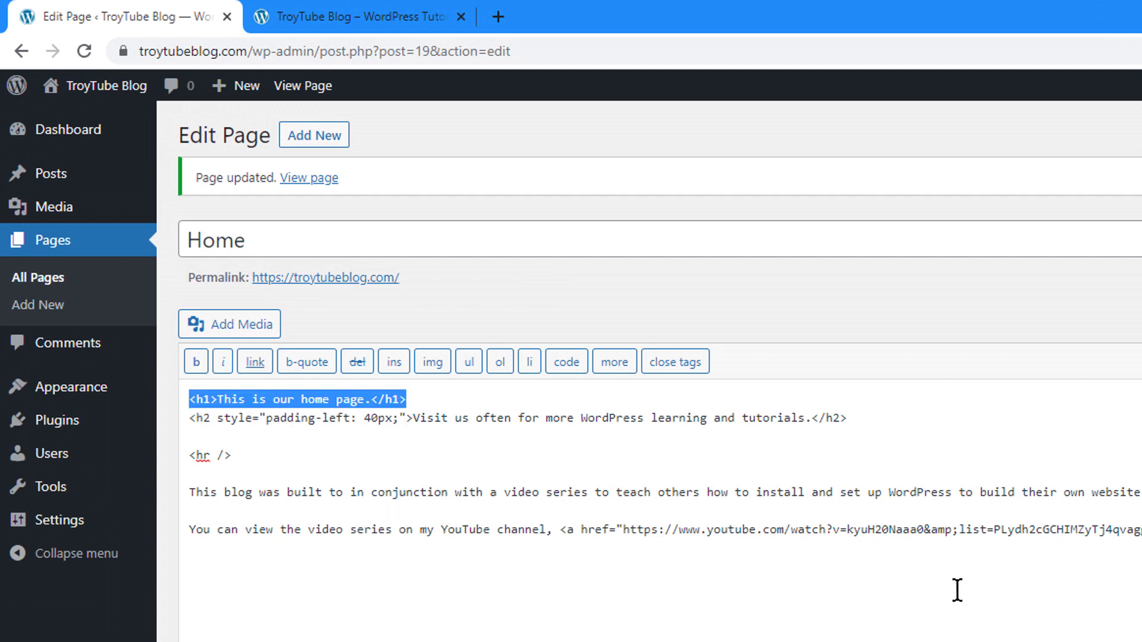
{"action": "left_click_drag", "start_coordinate": [1141, 529], "coordinate": [580, 539]}
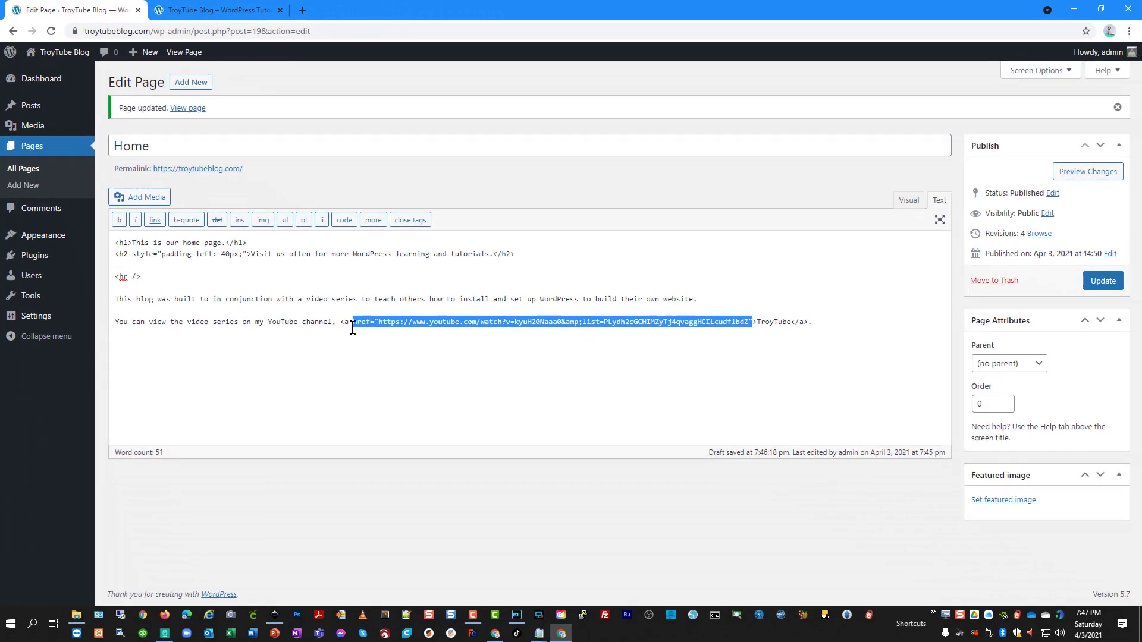
{"action": "left_click_drag", "start_coordinate": [353, 327], "coordinate": [345, 326]}
Step: Back in the Visual editor, add an empty paragraph after 'website.'
{"action": "left_click", "coordinate": [908, 200]}
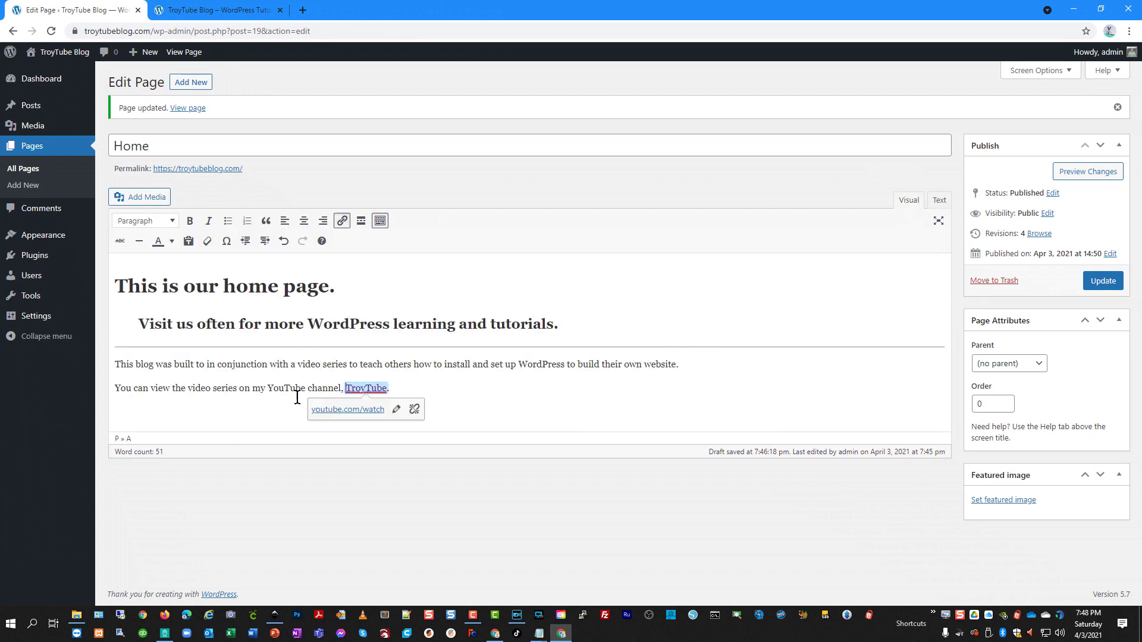
{"action": "left_click", "coordinate": [940, 203]}
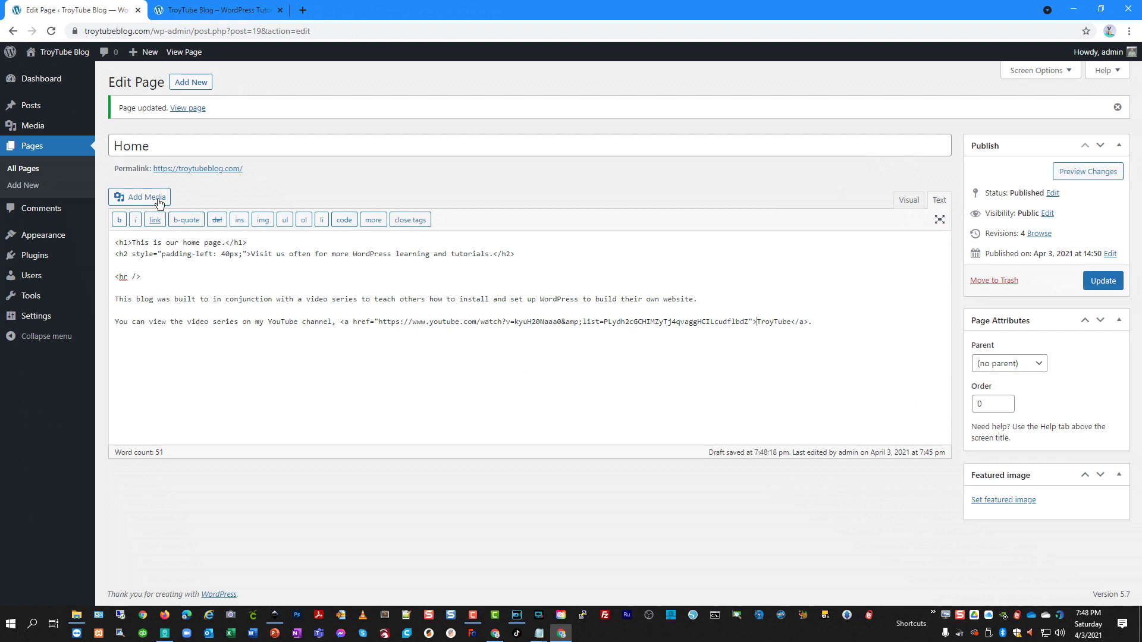
{"action": "left_click", "coordinate": [908, 199]}
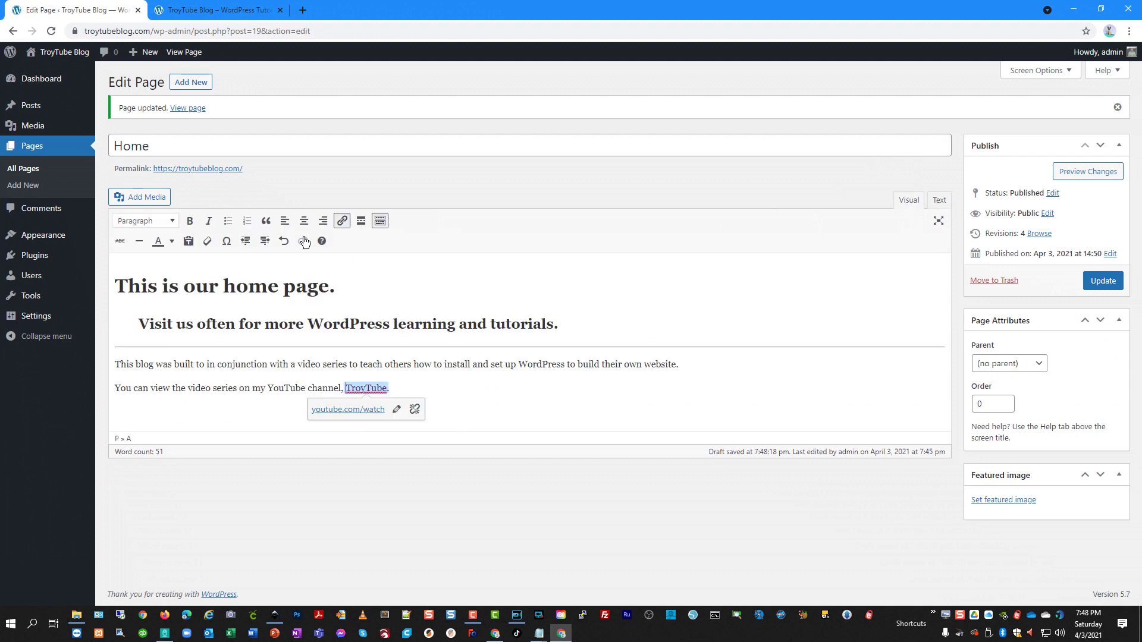
{"action": "left_click", "coordinate": [702, 363]}
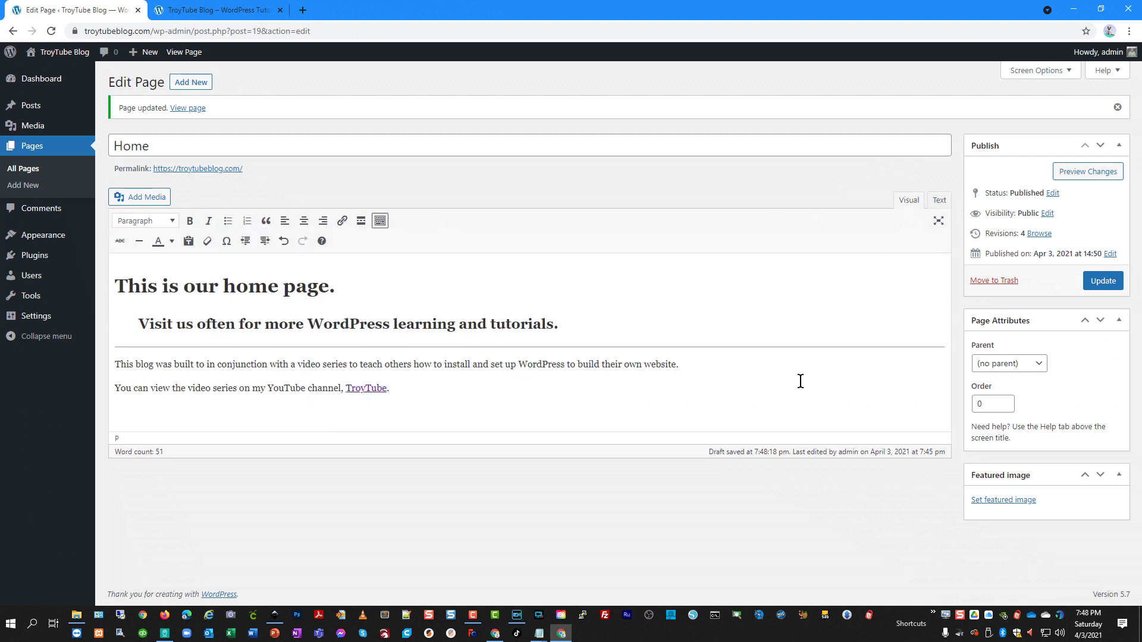
{"action": "key", "text": "Return"}
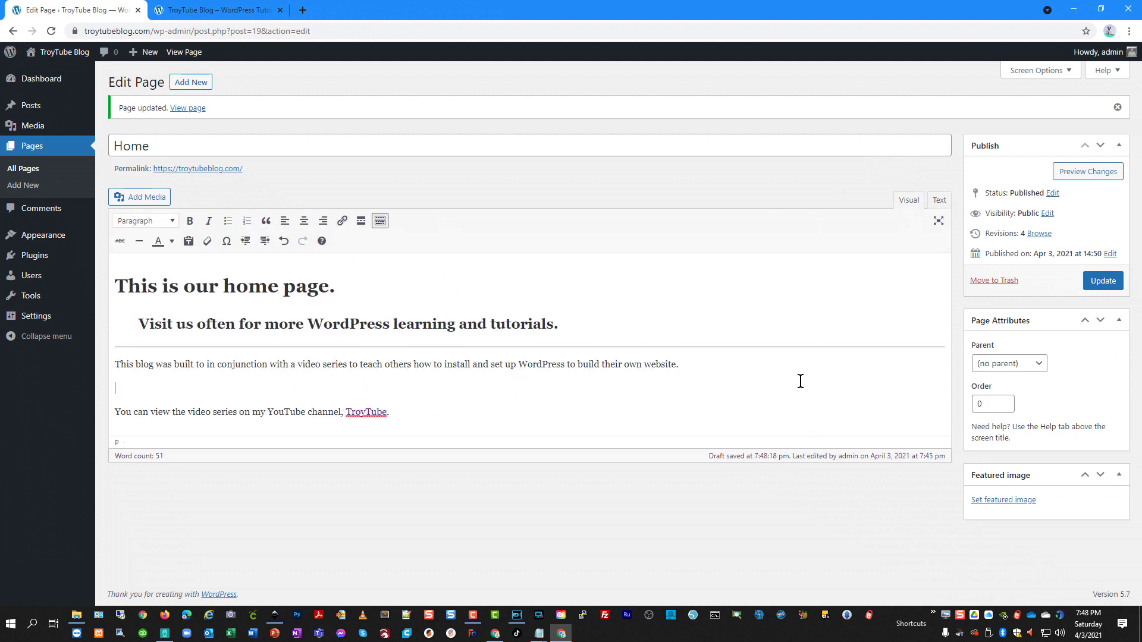
Step: Close the Add Media window without inserting anything, then update the Home page
{"action": "left_click", "coordinate": [156, 198]}
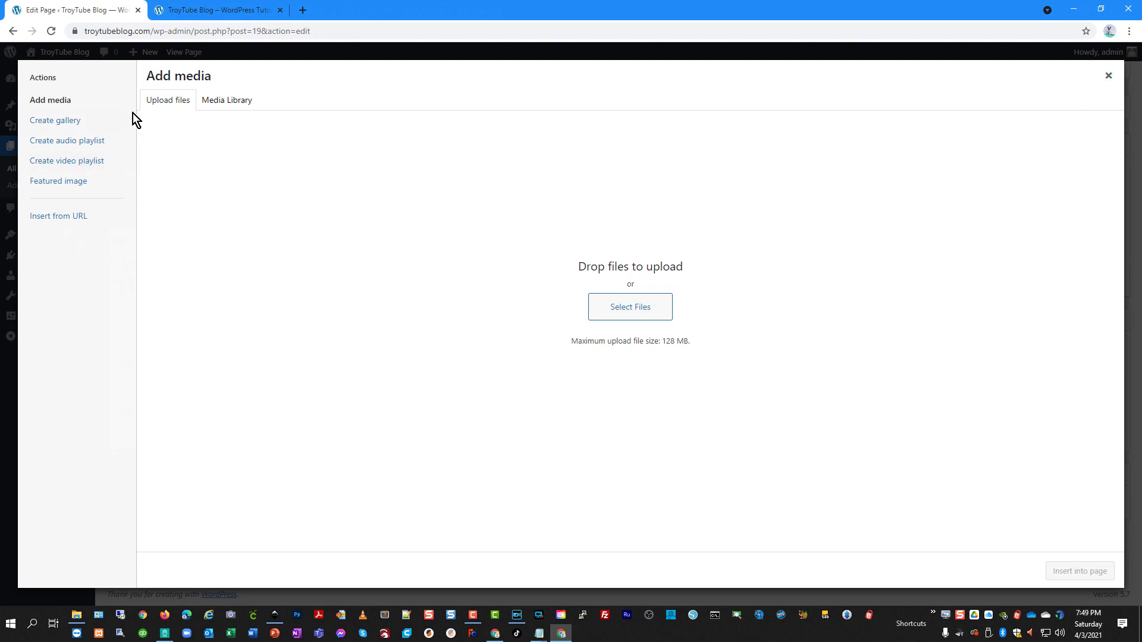
{"action": "left_click", "coordinate": [1108, 75]}
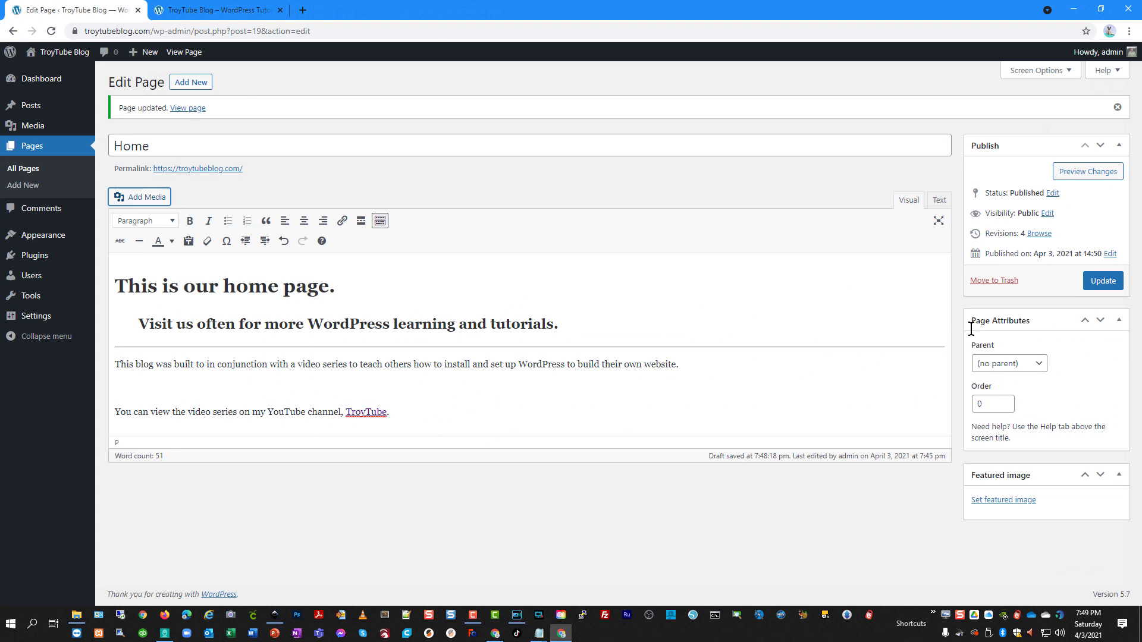
{"action": "left_click", "coordinate": [1102, 281]}
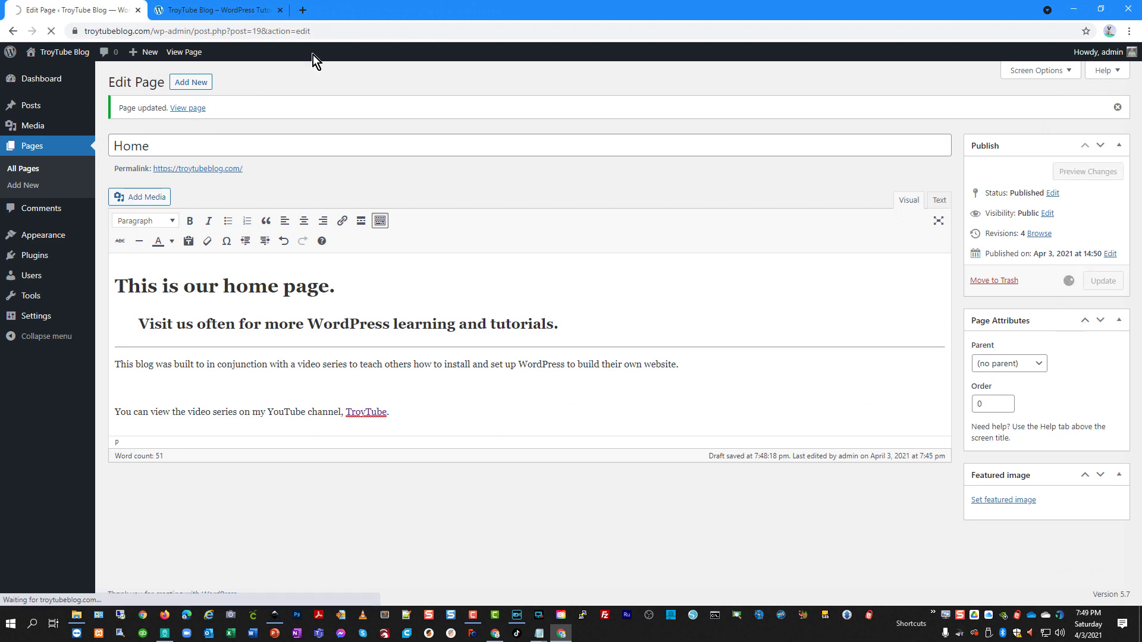
Step: Reload the live Home page to compare the headings, then go to the Posts list
{"action": "left_click", "coordinate": [238, 10]}
{"action": "left_click", "coordinate": [51, 31]}
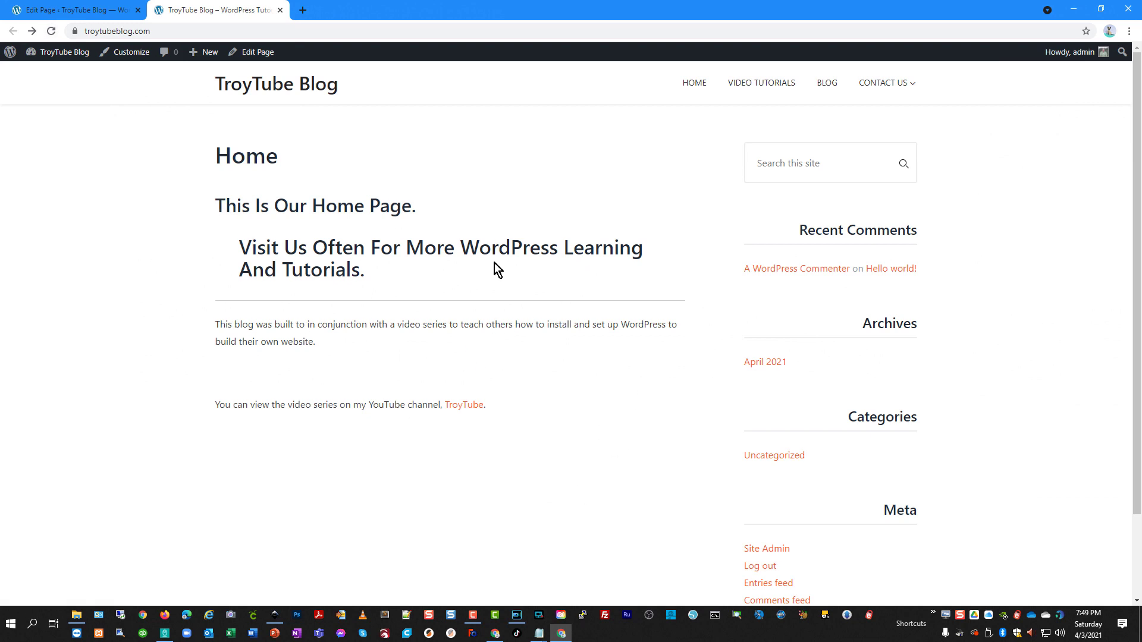
{"action": "left_click_drag", "start_coordinate": [364, 270], "coordinate": [214, 196]}
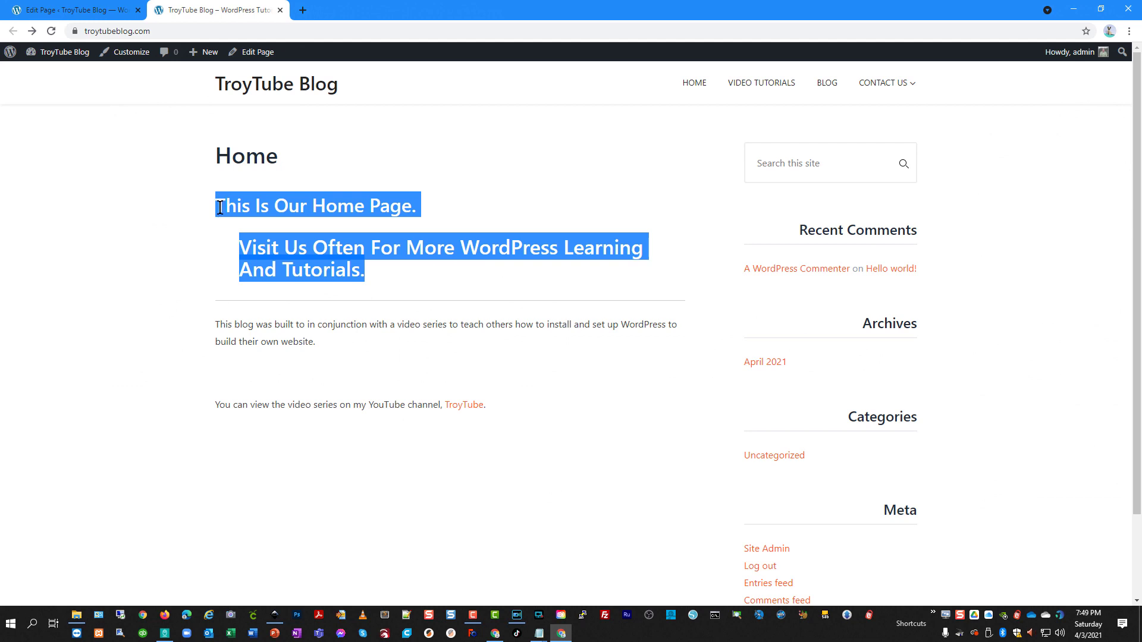
{"action": "left_click", "coordinate": [105, 17]}
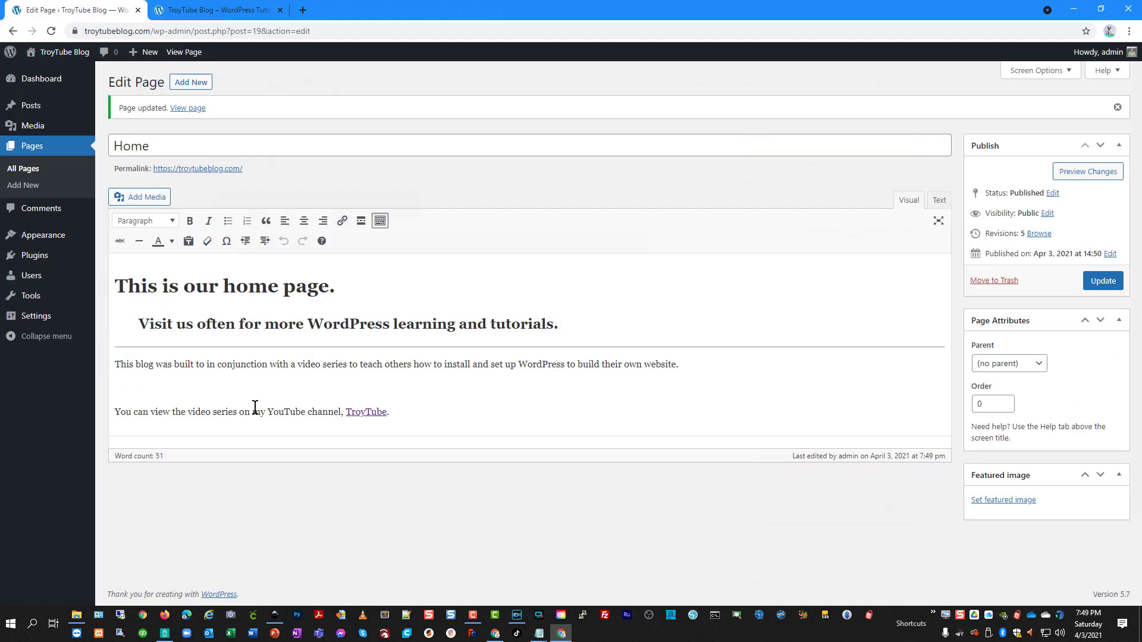
{"action": "left_click", "coordinate": [237, 18]}
{"action": "left_click", "coordinate": [416, 358]}
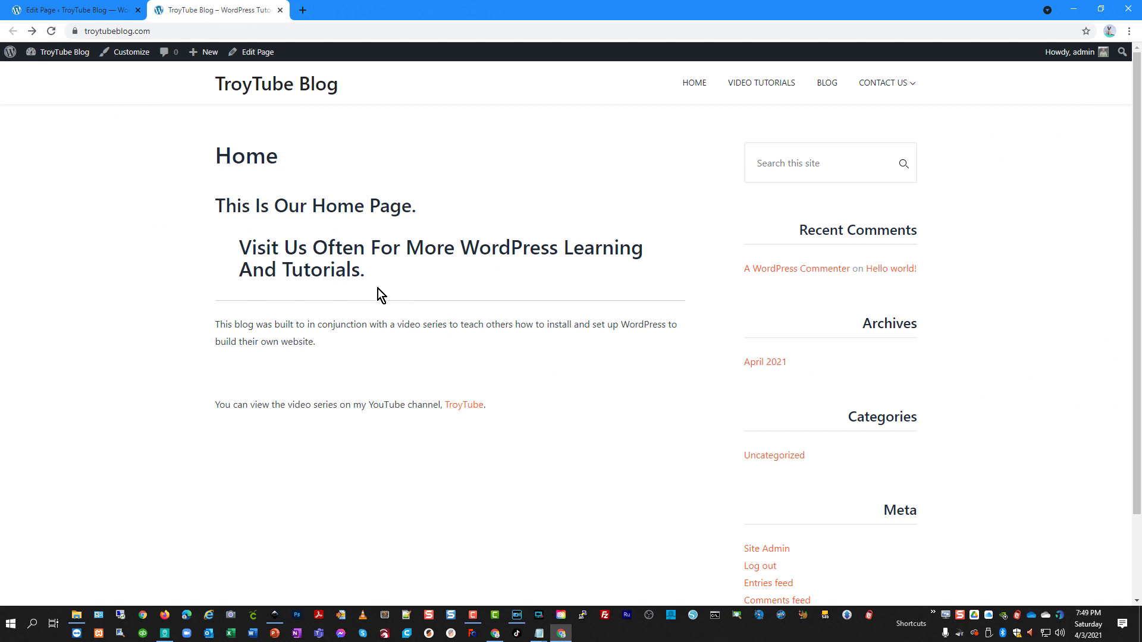
{"action": "key", "text": "ctrl+Page_Up"}
{"action": "left_click", "coordinate": [31, 108]}
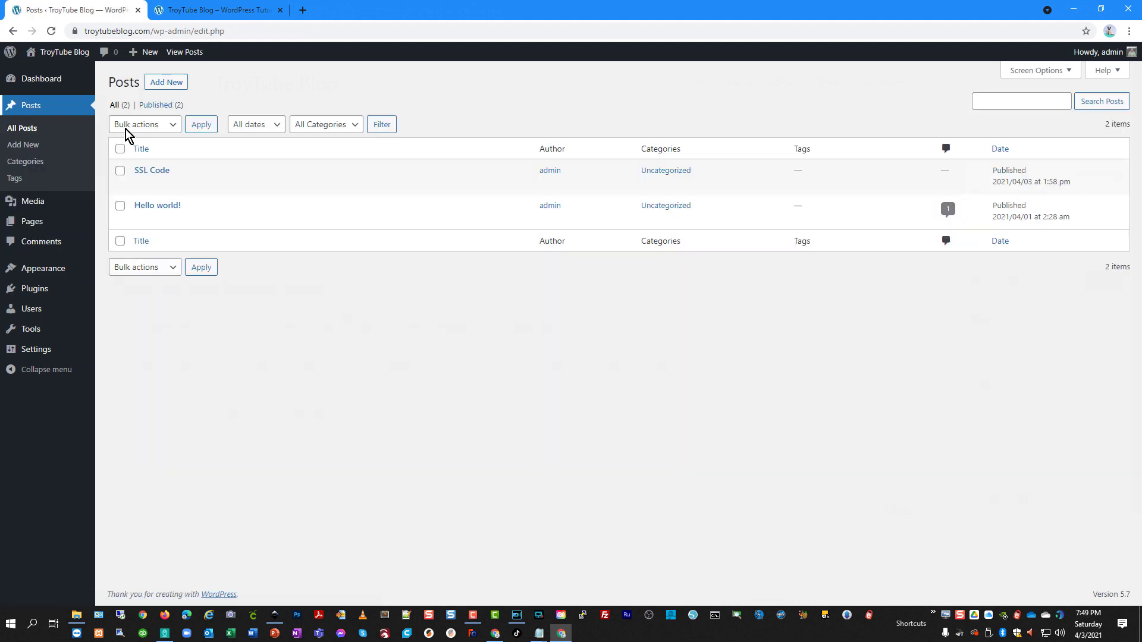
Step: Start a new post and paste 'Value vs Values' as its title
{"action": "left_click", "coordinate": [167, 83]}
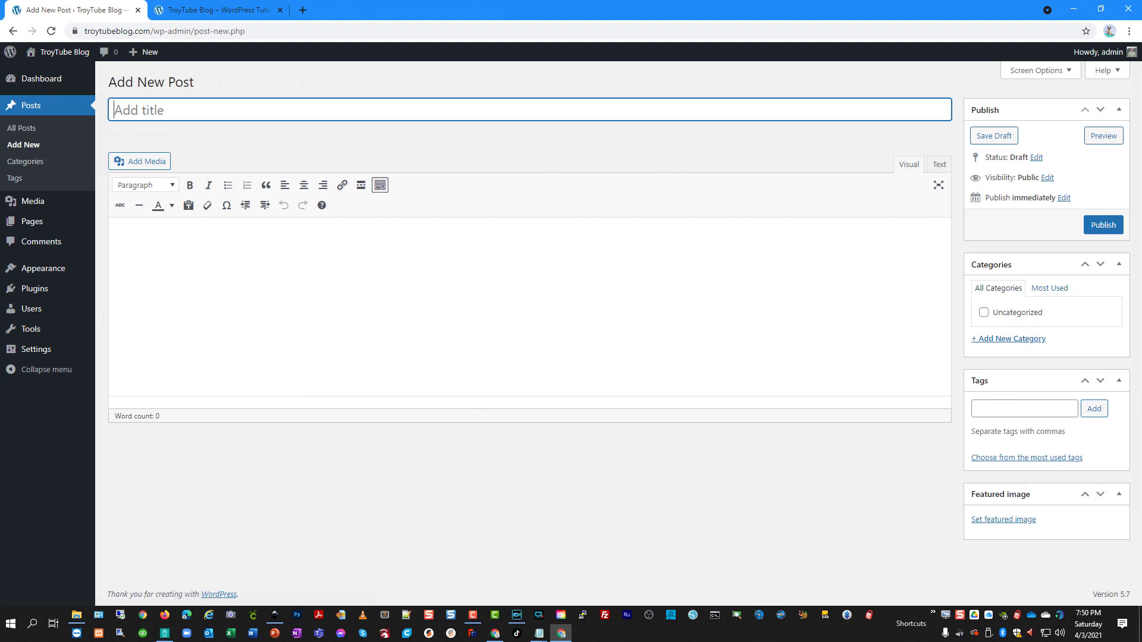
{"action": "key", "text": "alt+Tab"}
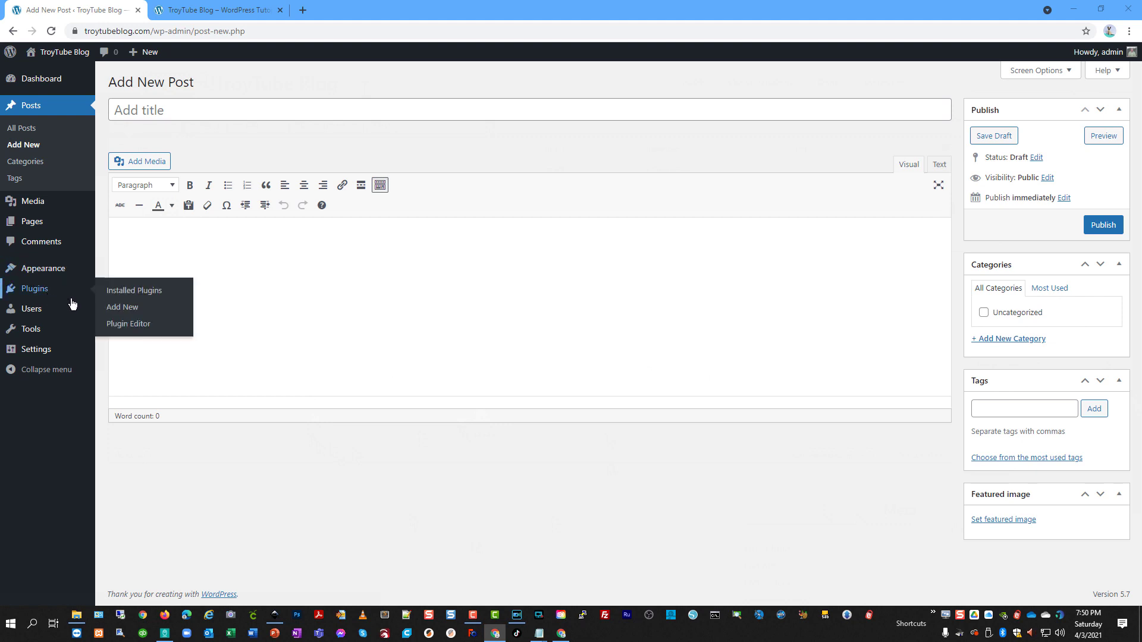
{"action": "left_click", "coordinate": [193, 113]}
{"action": "type", "text": "Value vs Values"}
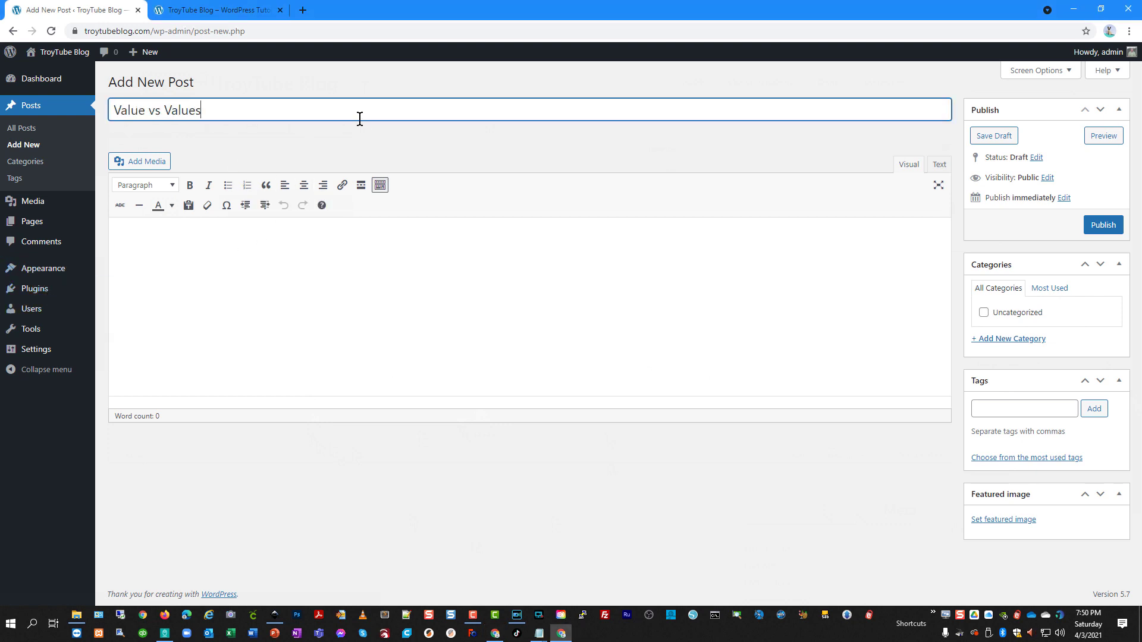
Step: Paste the three-paragraph essay from Notepad into the post body
{"action": "left_click", "coordinate": [539, 632]}
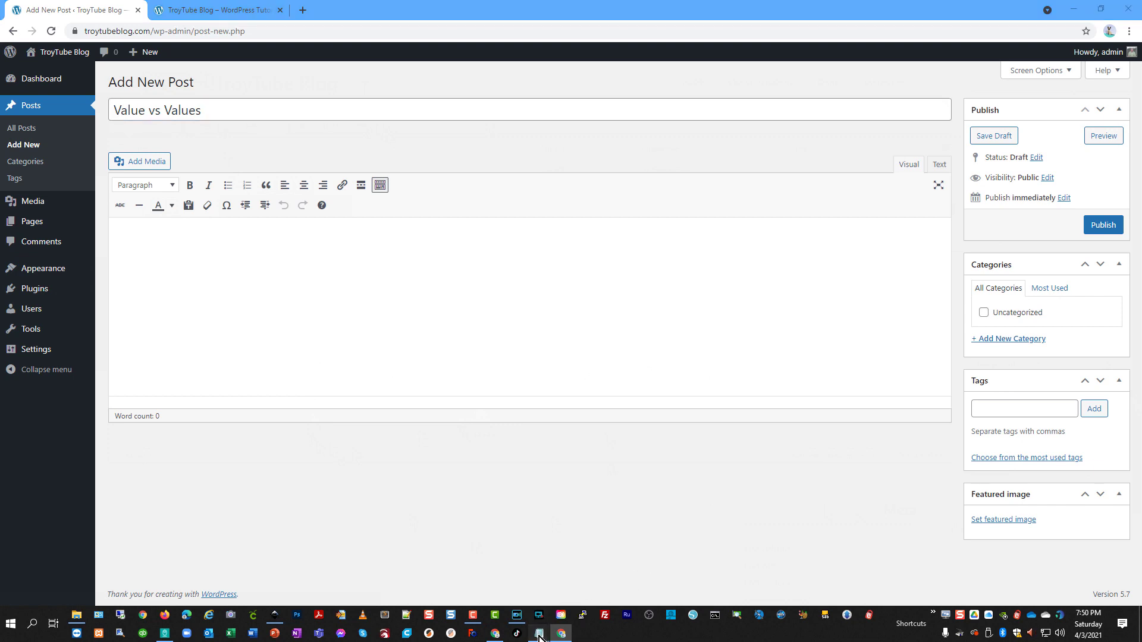
{"action": "left_click", "coordinate": [500, 589]}
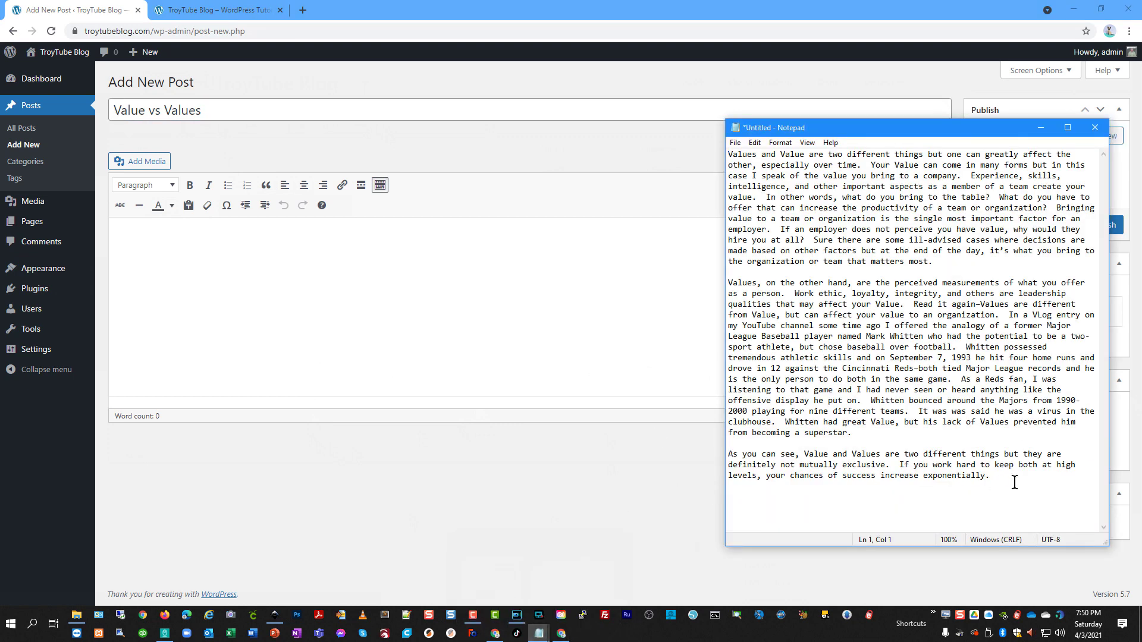
{"action": "left_click_drag", "start_coordinate": [1000, 476], "coordinate": [690, 79]}
{"action": "key", "text": "ctrl+c"}
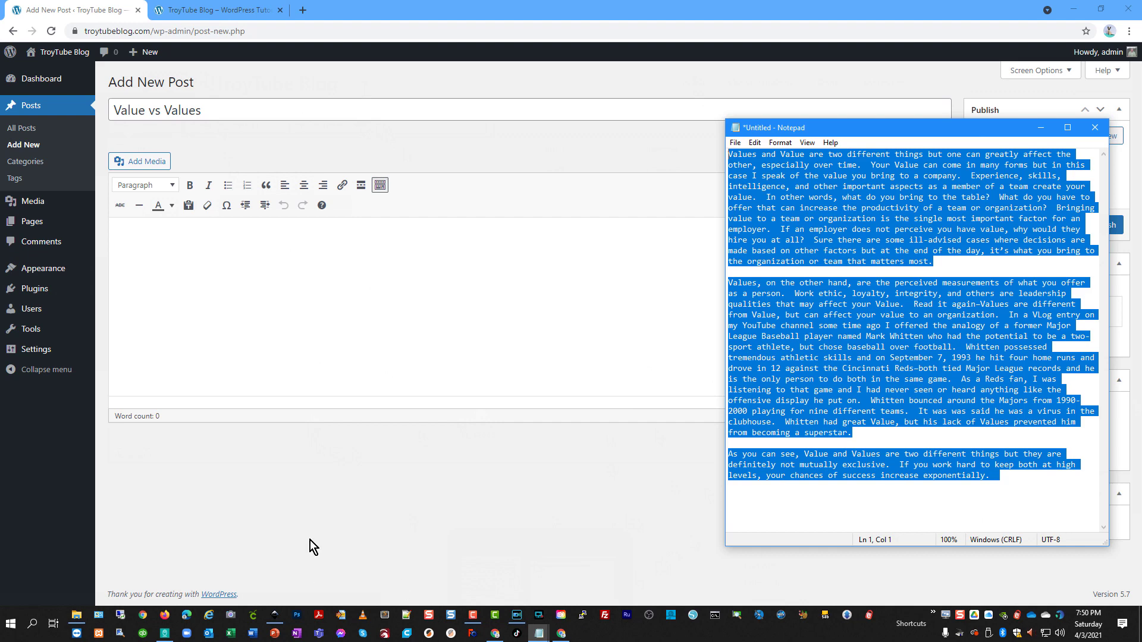
{"action": "left_click", "coordinate": [294, 332]}
{"action": "key", "text": "ctrl+v"}
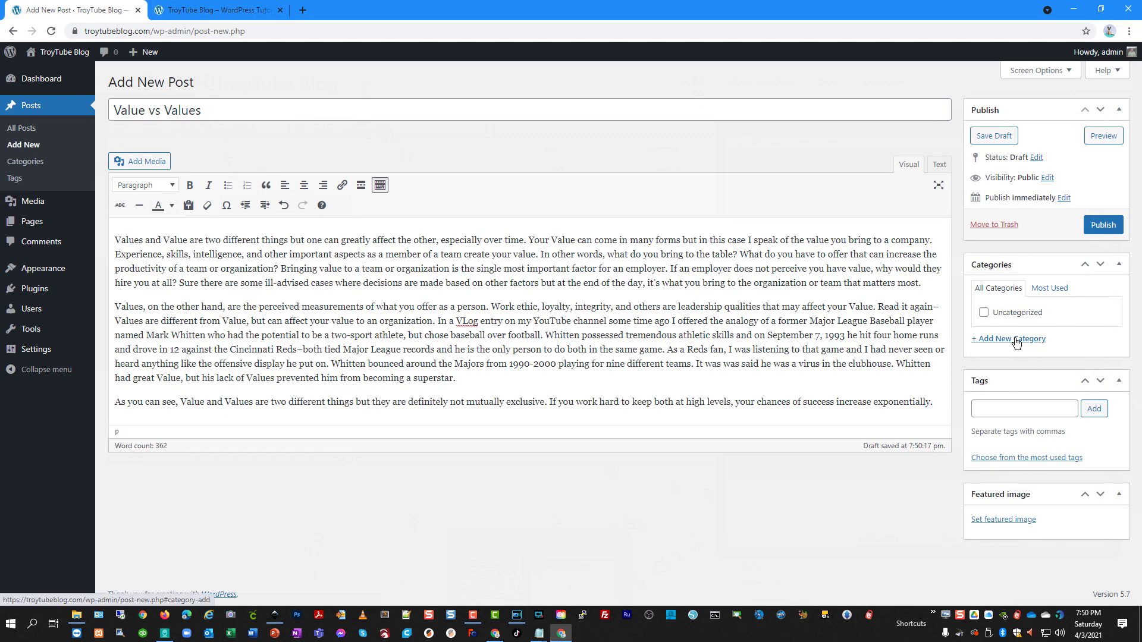
Step: Create a new 'Blog' category for the post
{"action": "left_click", "coordinate": [1015, 339]}
{"action": "type", "text": "Blog"}
{"action": "left_click", "coordinate": [1005, 418]}
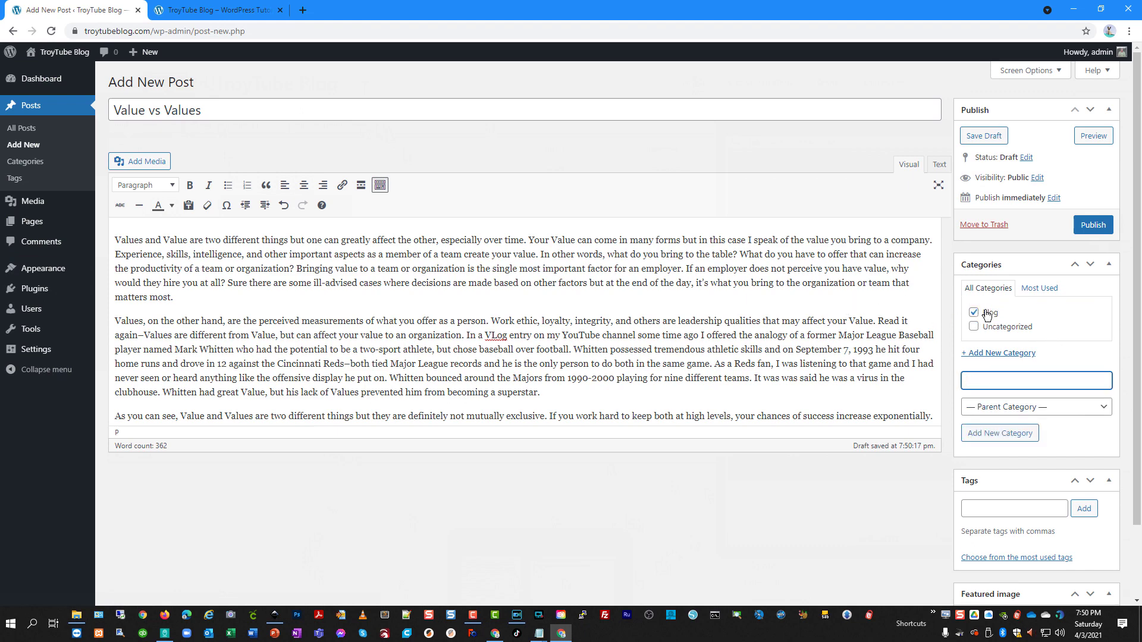
Step: Save 'Value vs Values' as a draft with permalink /value-vs-values/
{"action": "left_click", "coordinate": [983, 136]}
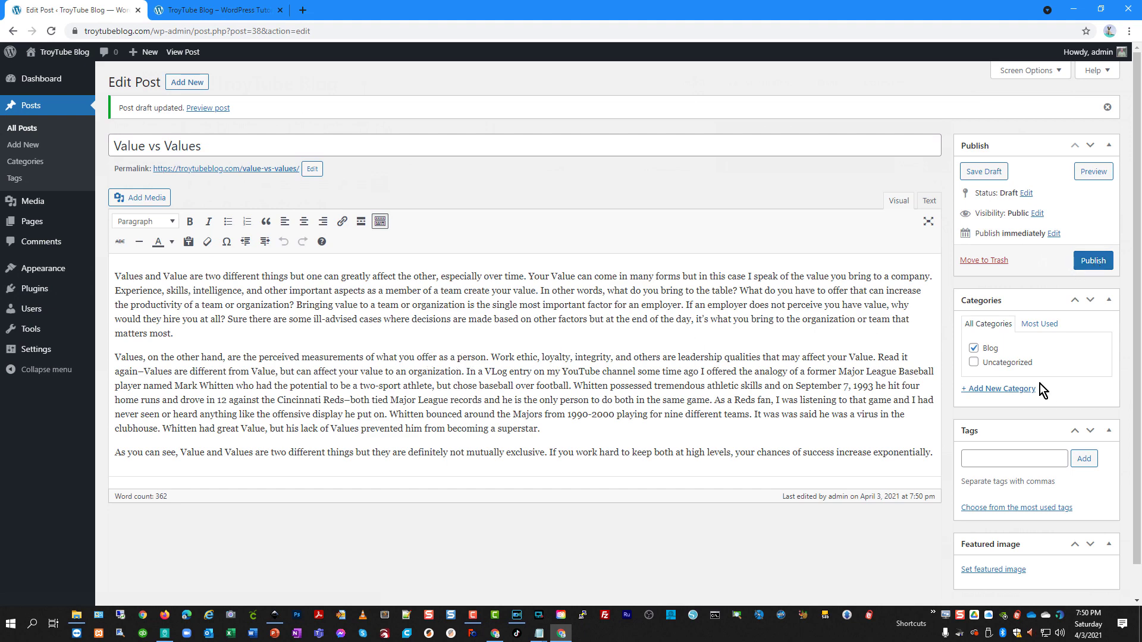
{"action": "scroll", "coordinate": [1012, 369], "scroll_direction": "down", "scroll_amount": 1}
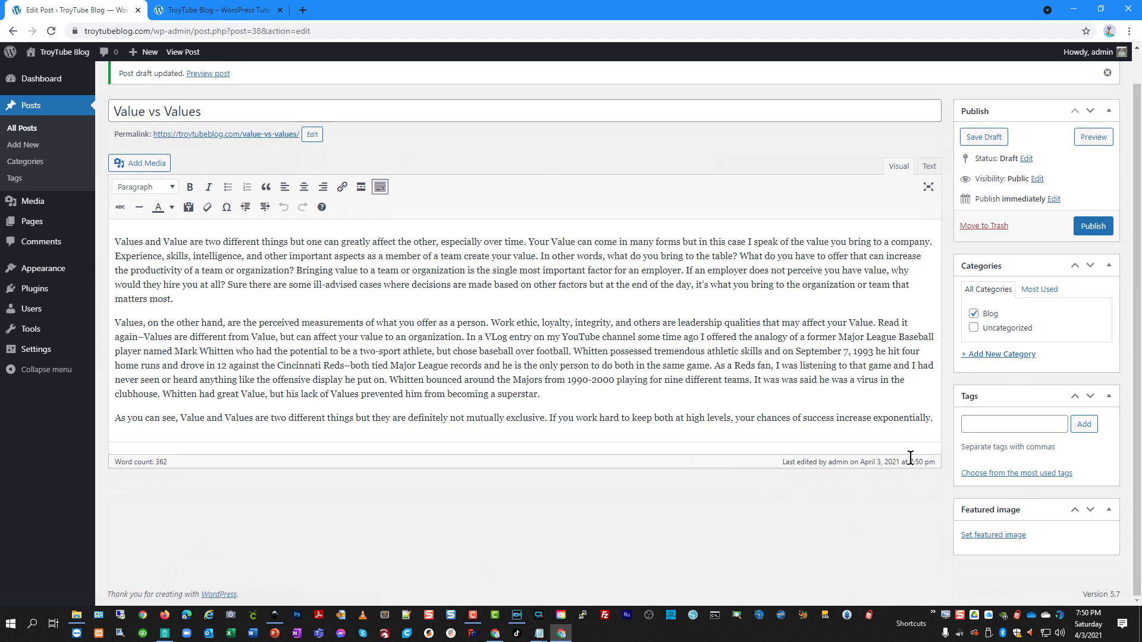
Step: Upload wp3206818.jpg from File Explorer and set the baseball field photo as the featured image
{"action": "left_click", "coordinate": [1002, 537]}
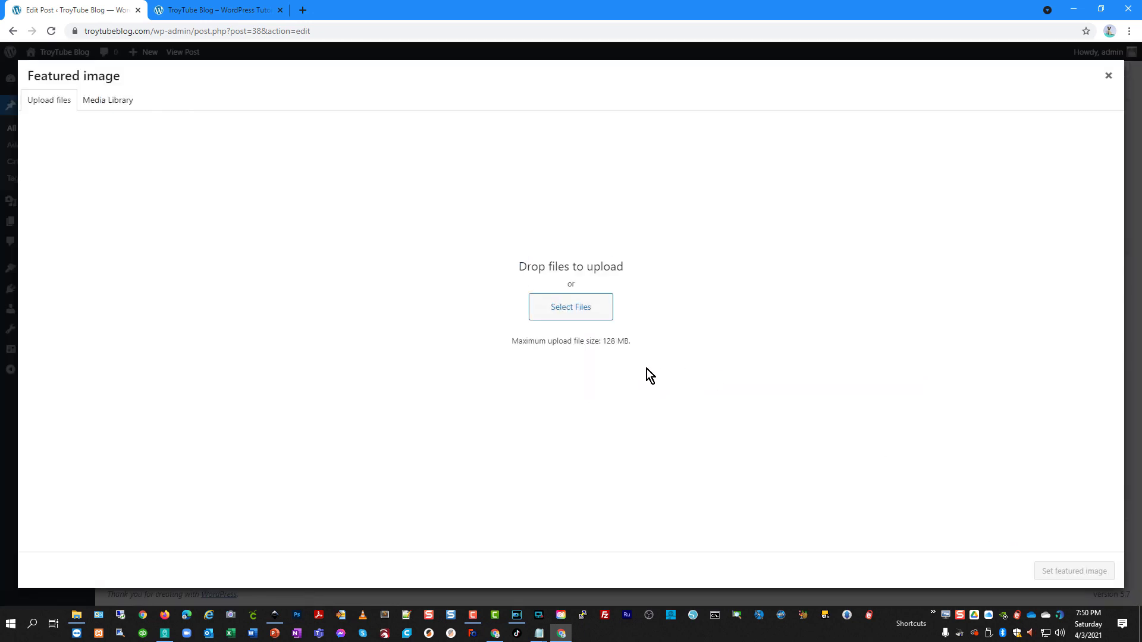
{"action": "left_click", "coordinate": [76, 615]}
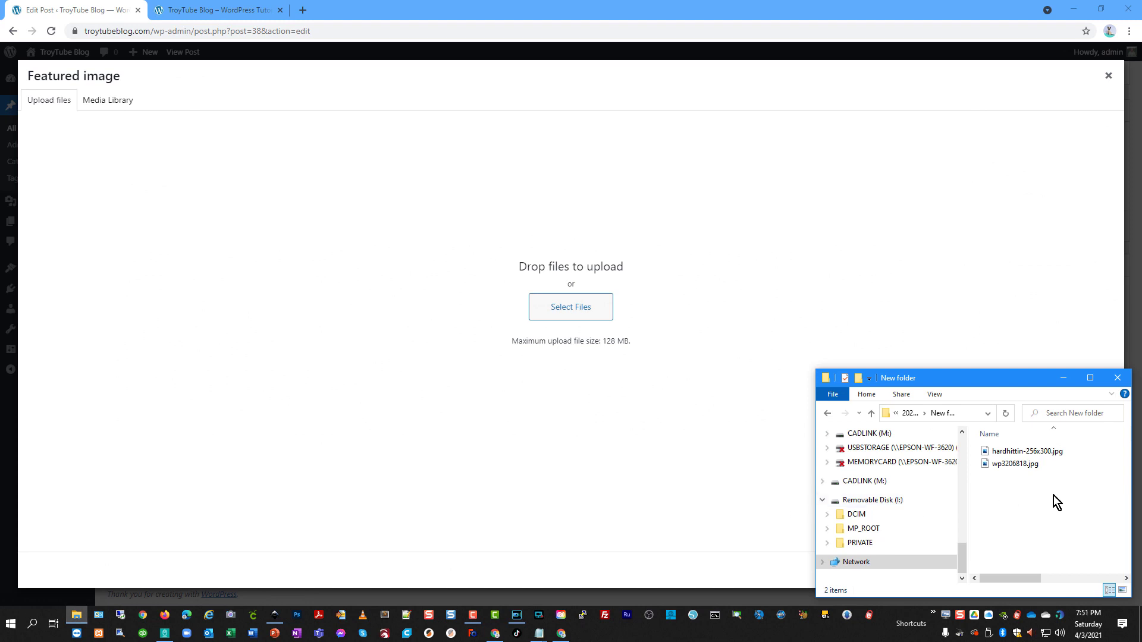
{"action": "left_click_drag", "start_coordinate": [1019, 465], "coordinate": [546, 299]}
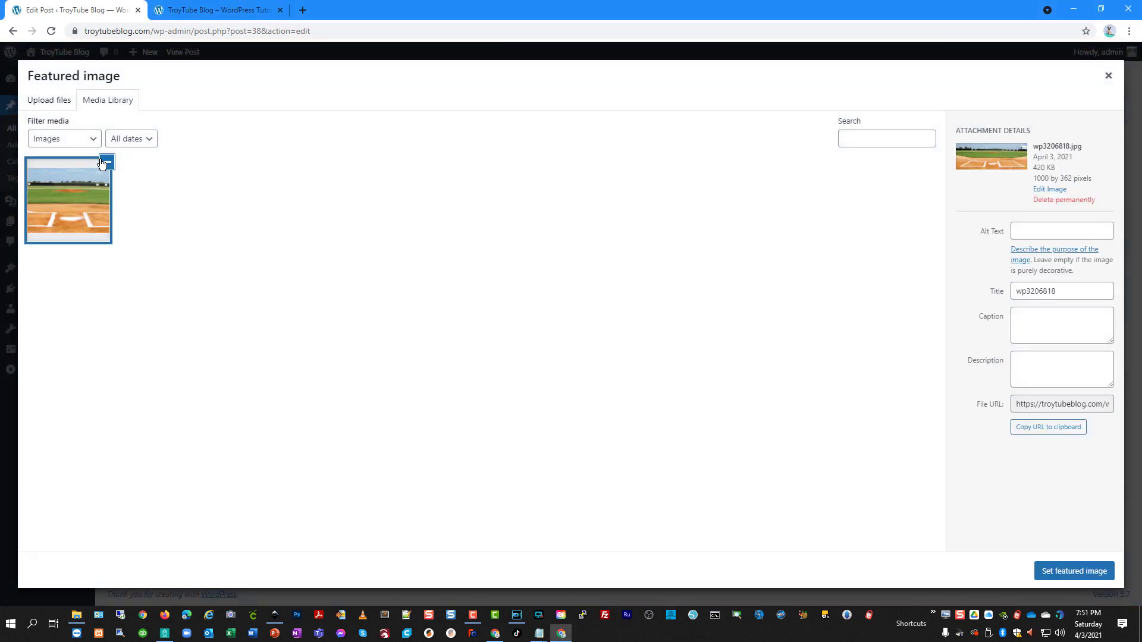
{"action": "left_click", "coordinate": [1064, 577]}
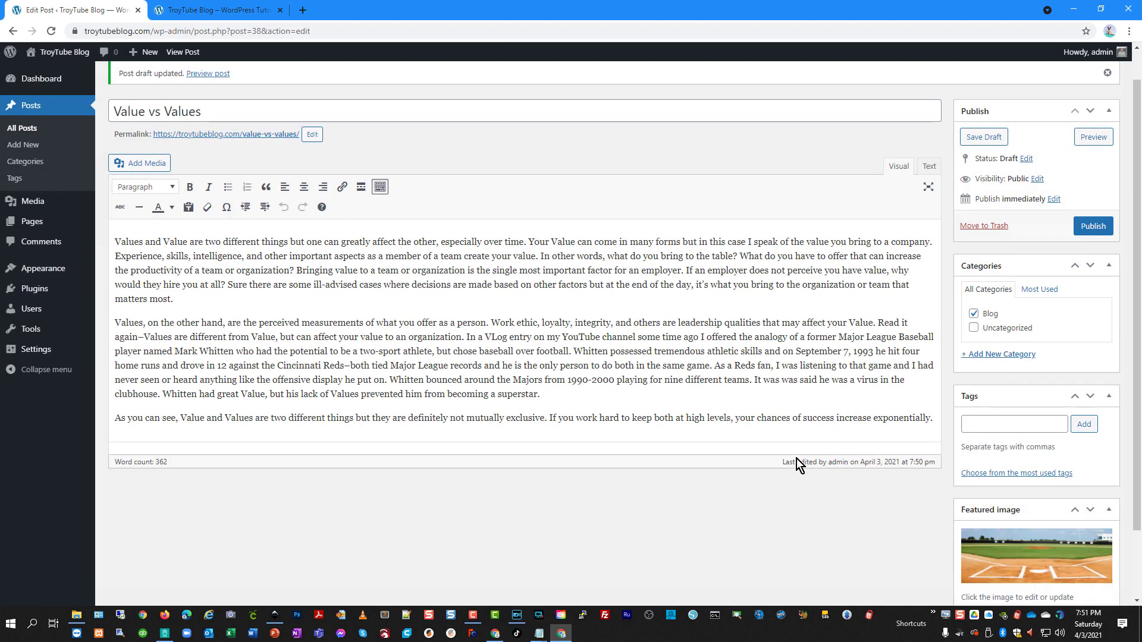
Step: Add the tags baseball and values, then open Add Media before the second paragraph
{"action": "scroll", "coordinate": [1040, 482], "scroll_direction": "up", "scroll_amount": 1}
{"action": "left_click", "coordinate": [980, 456]}
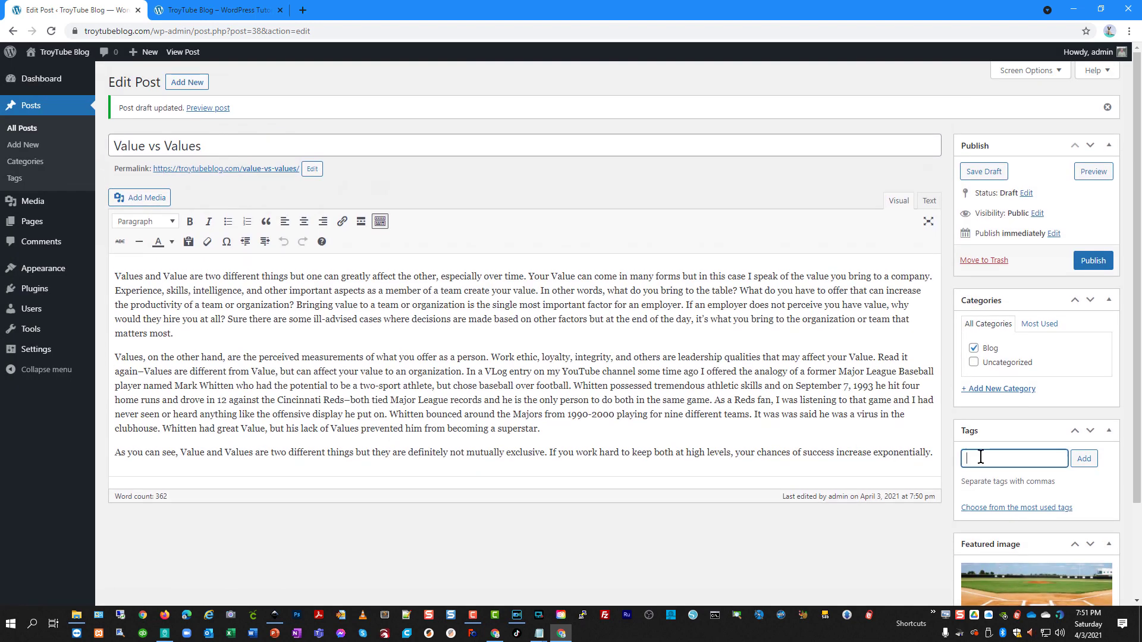
{"action": "type", "text": "baseball"}
{"action": "left_click", "coordinate": [1084, 460]}
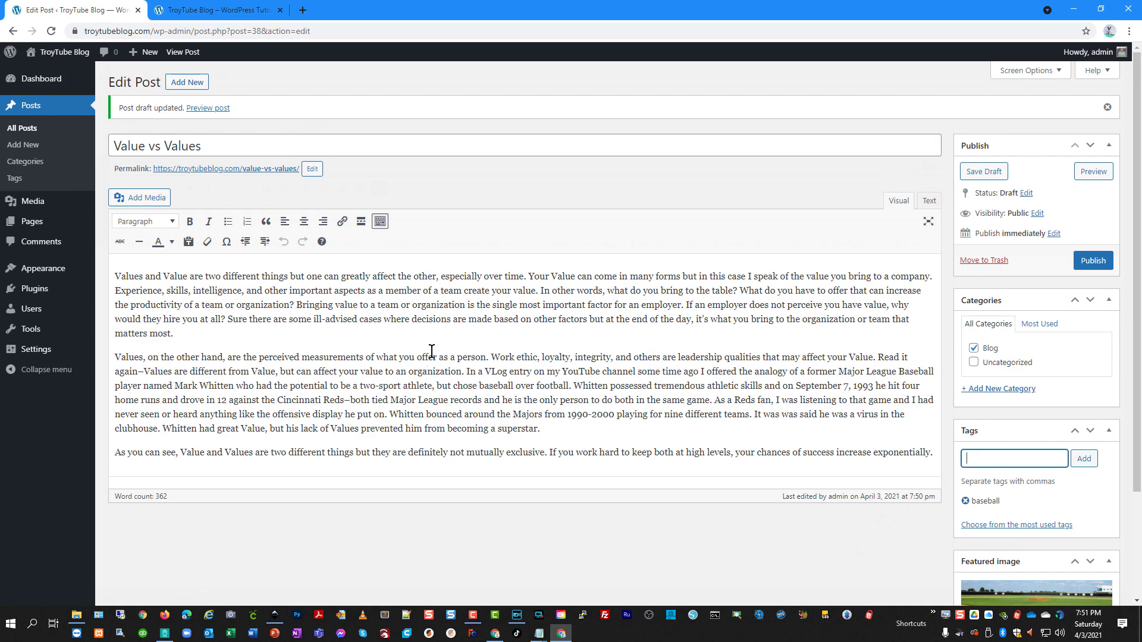
{"action": "left_click", "coordinate": [989, 448]}
{"action": "left_click", "coordinate": [990, 454]}
{"action": "type", "text": "values"}
{"action": "left_click", "coordinate": [1082, 463]}
{"action": "left_click", "coordinate": [117, 354]}
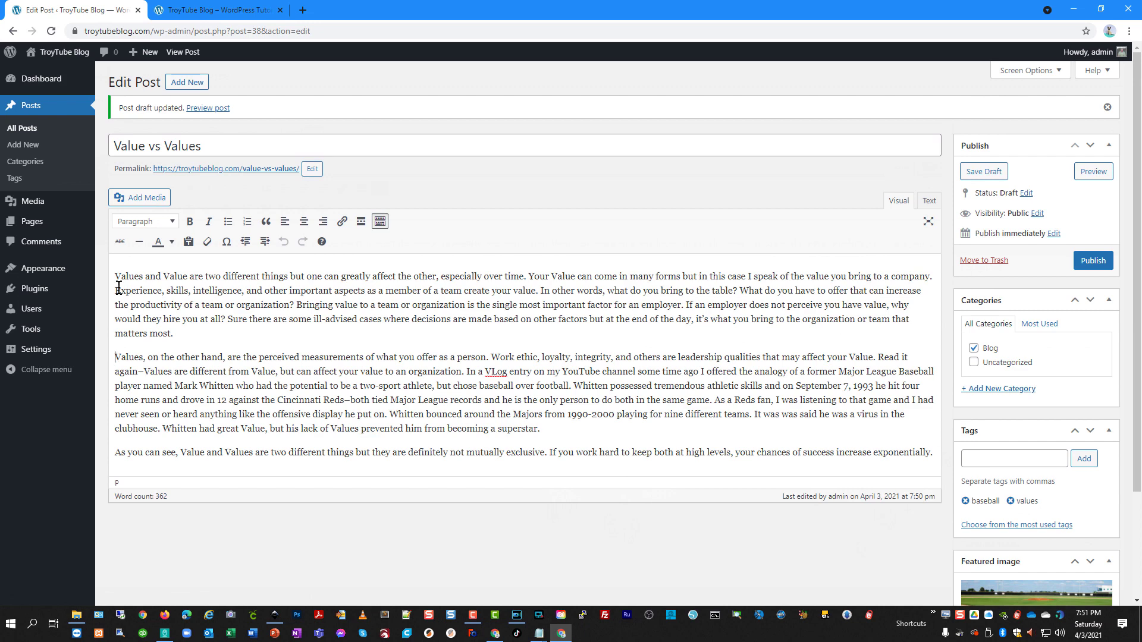
{"action": "left_click", "coordinate": [145, 200]}
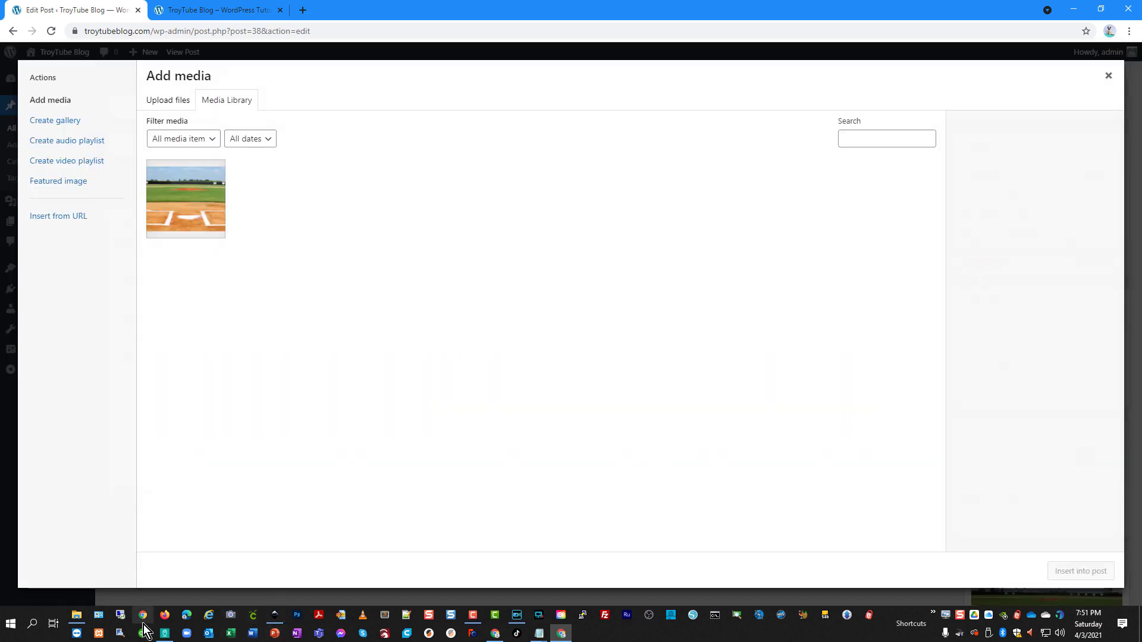
Step: Upload hardhittin-256x300.jpg from the image folder and insert it into the post
{"action": "left_click", "coordinate": [76, 615]}
{"action": "left_click_drag", "start_coordinate": [1011, 452], "coordinate": [493, 221]}
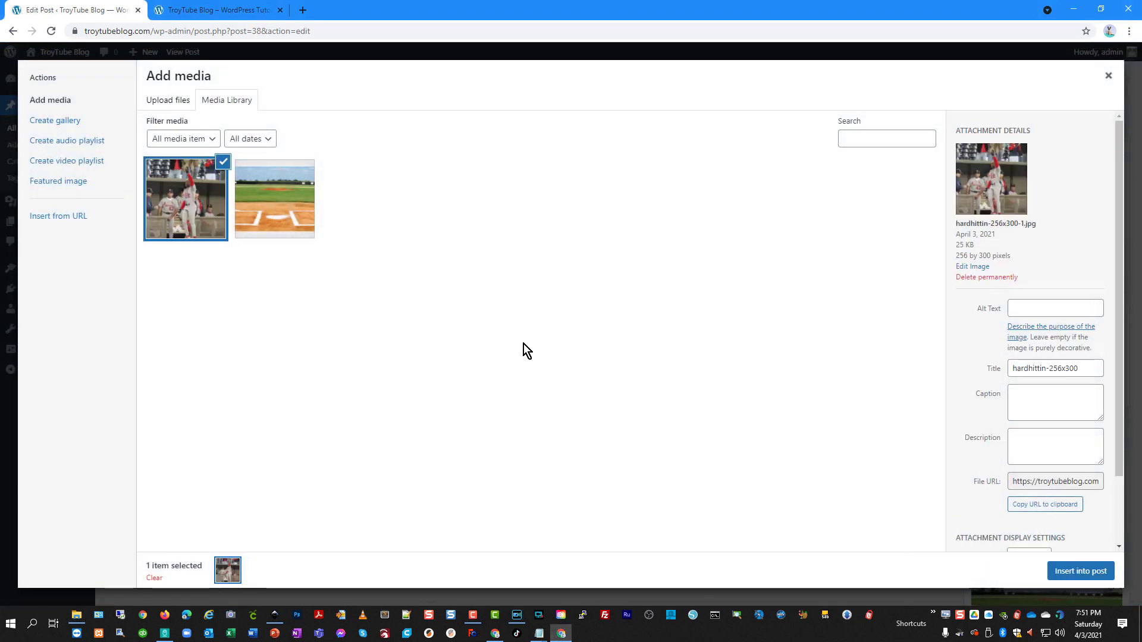
{"action": "left_click", "coordinate": [1068, 575]}
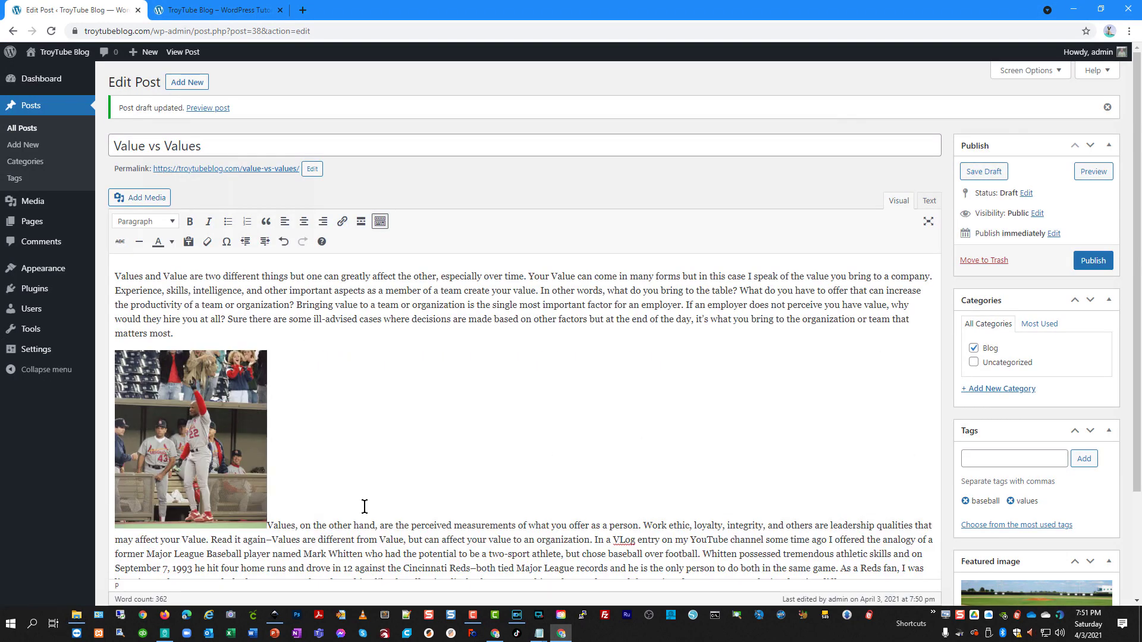
Step: Set the inserted player photo's size to Thumbnail in its image details
{"action": "left_click", "coordinate": [232, 449]}
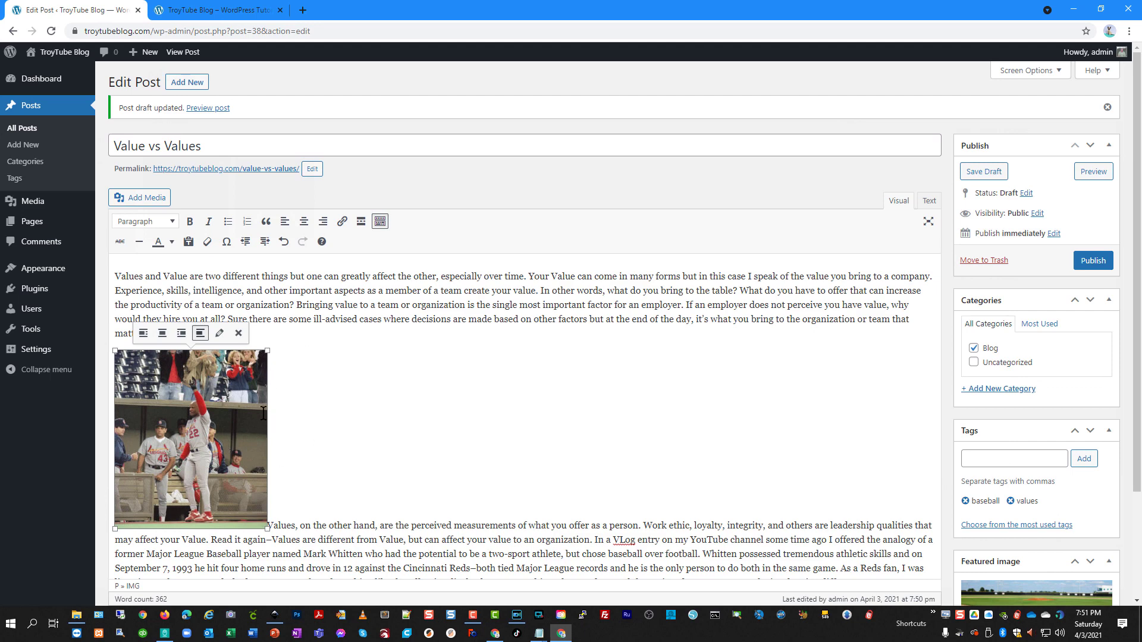
{"action": "left_click", "coordinate": [220, 335]}
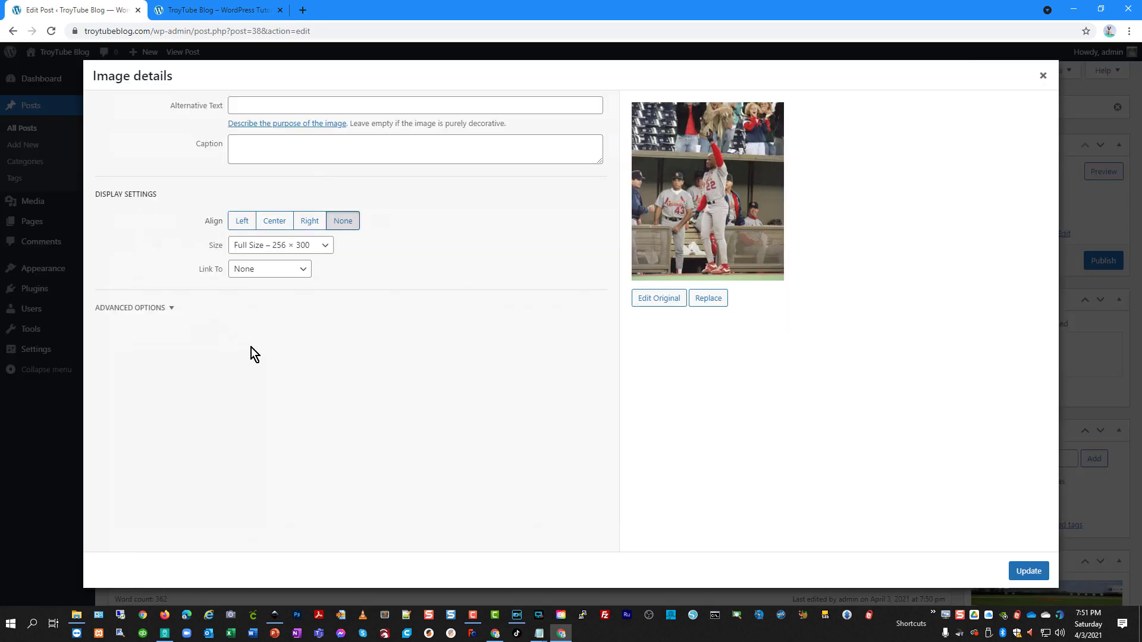
{"action": "left_click", "coordinate": [324, 254]}
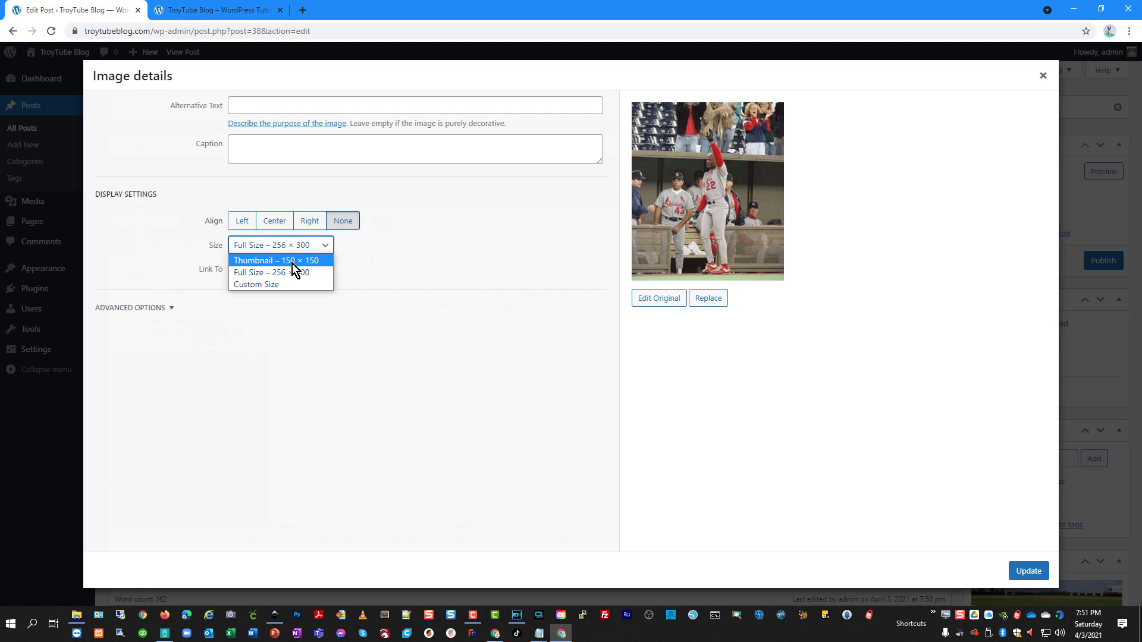
{"action": "left_click", "coordinate": [293, 262]}
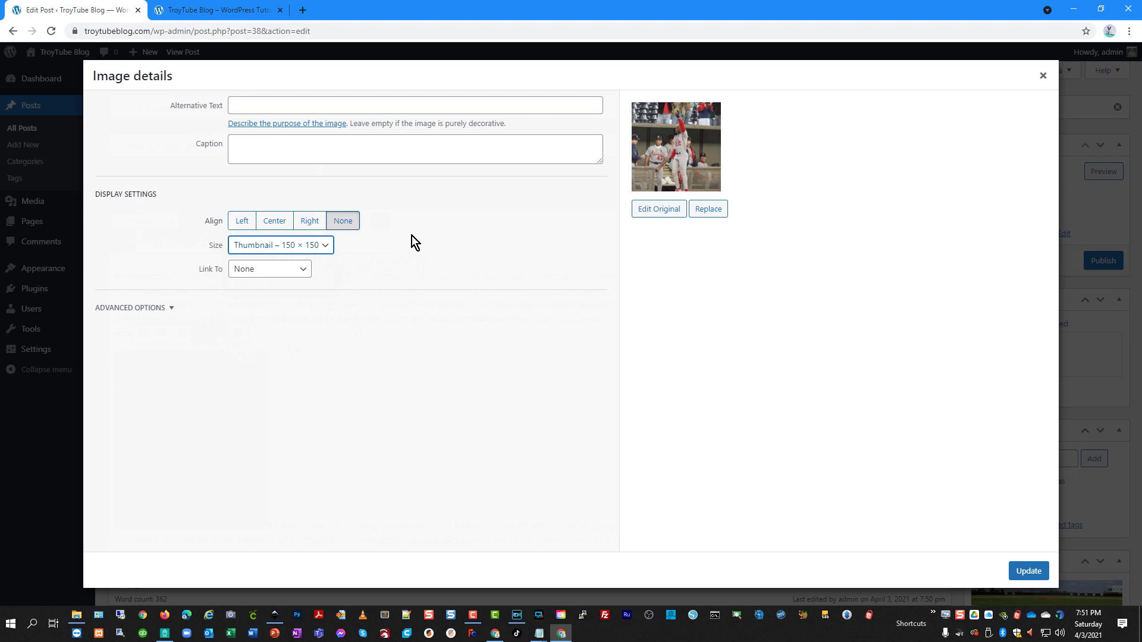
Step: Scale the original image to 150 × 176 pixels and update the post
{"action": "left_click", "coordinate": [666, 211]}
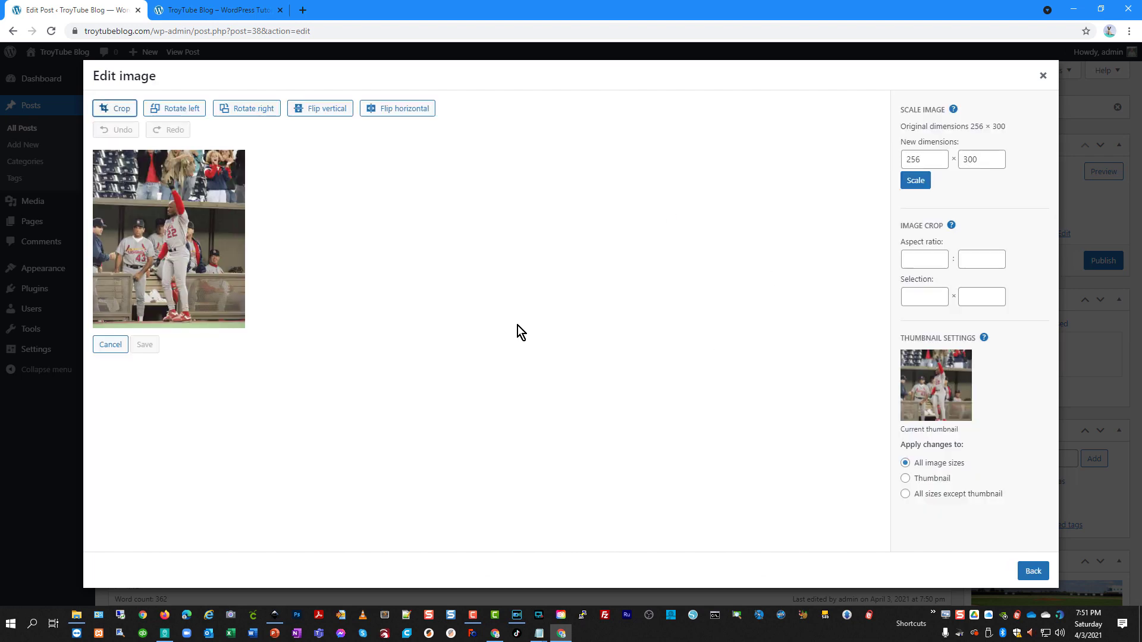
{"action": "double_click", "coordinate": [919, 159]}
{"action": "type", "text": "150"}
{"action": "key", "text": "Tab"}
{"action": "left_click", "coordinate": [916, 181]}
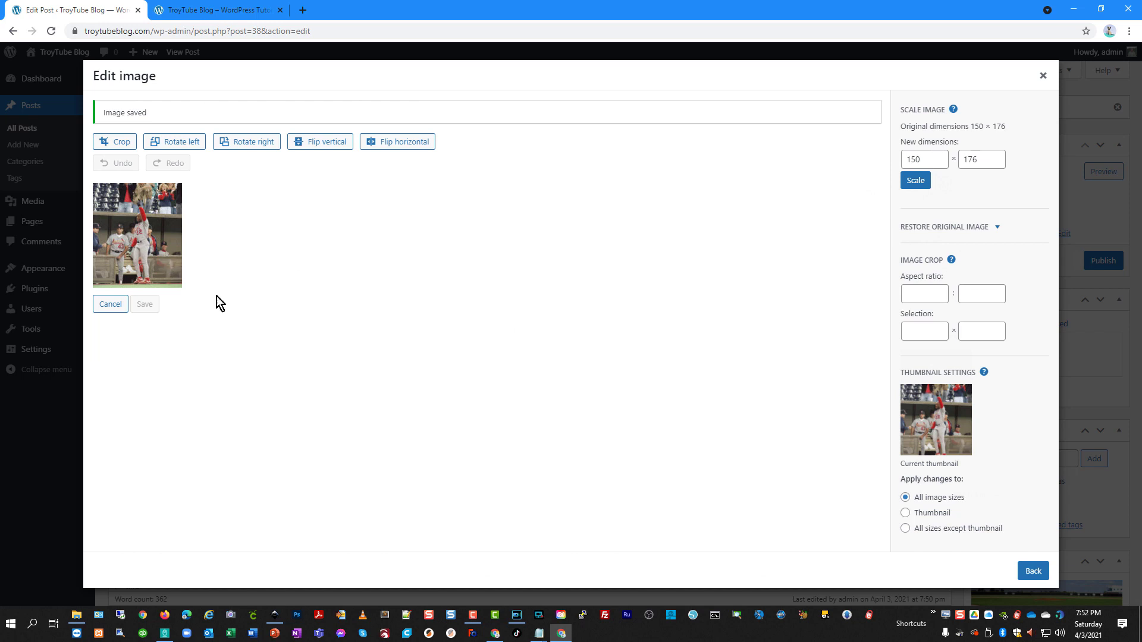
{"action": "left_click", "coordinate": [1039, 572]}
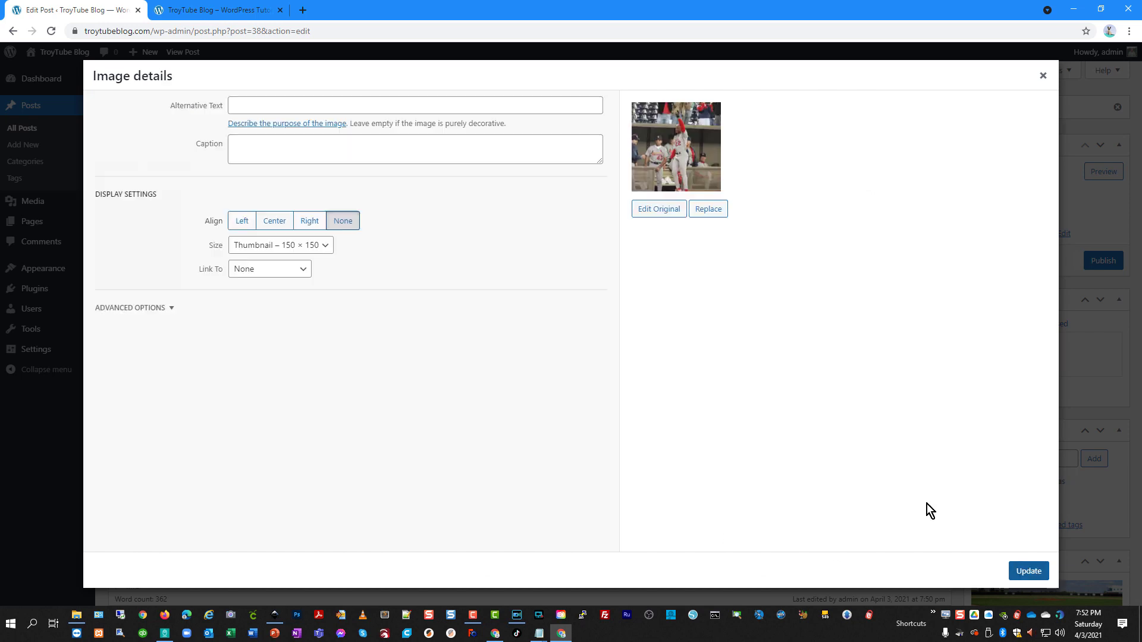
{"action": "left_click", "coordinate": [1042, 575]}
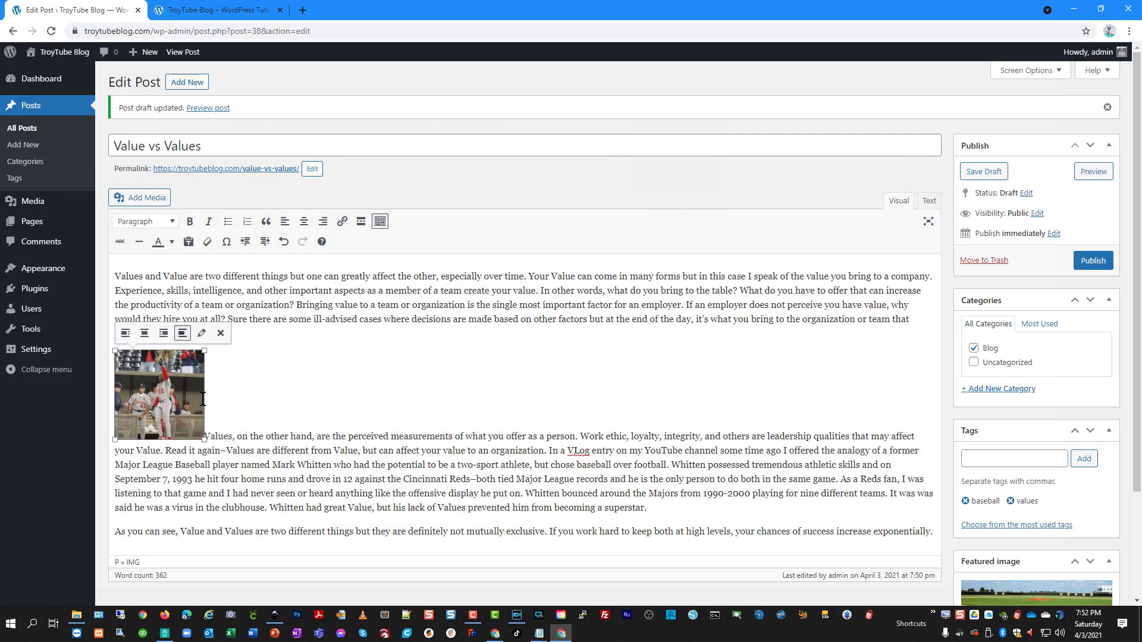
{"action": "left_click", "coordinate": [254, 411]}
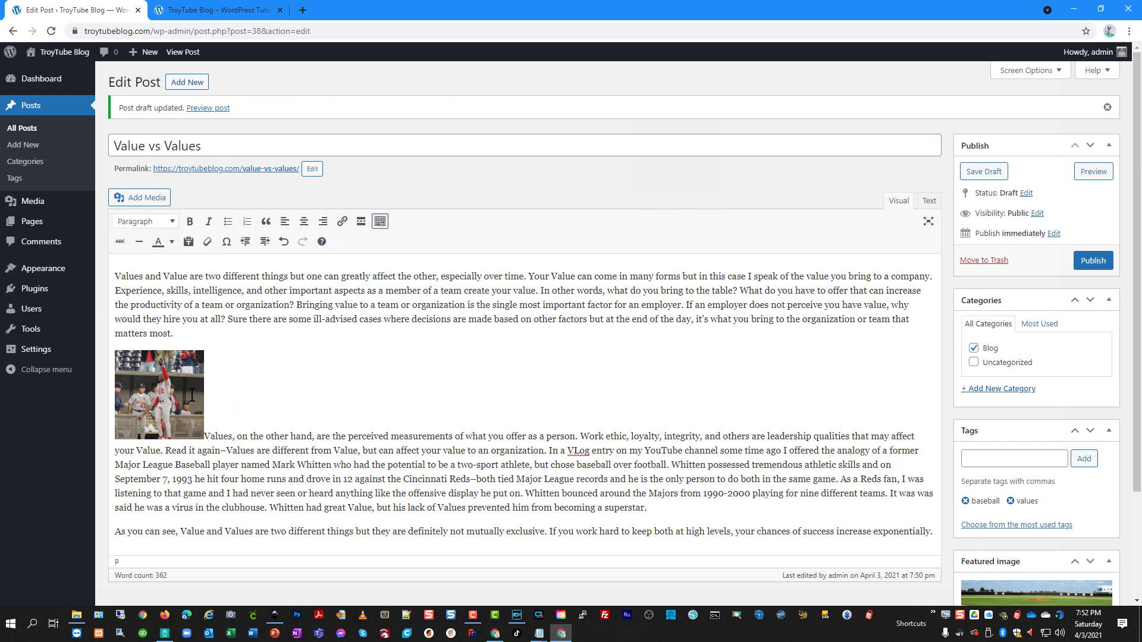
{"action": "left_click", "coordinate": [150, 386]}
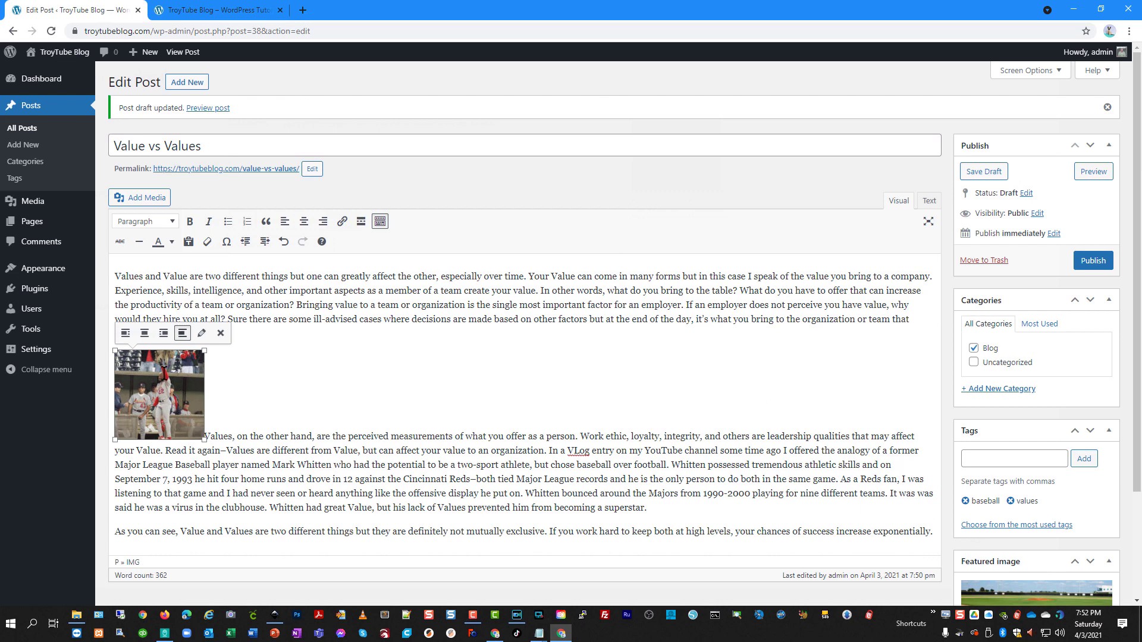
{"action": "left_click", "coordinate": [202, 333]}
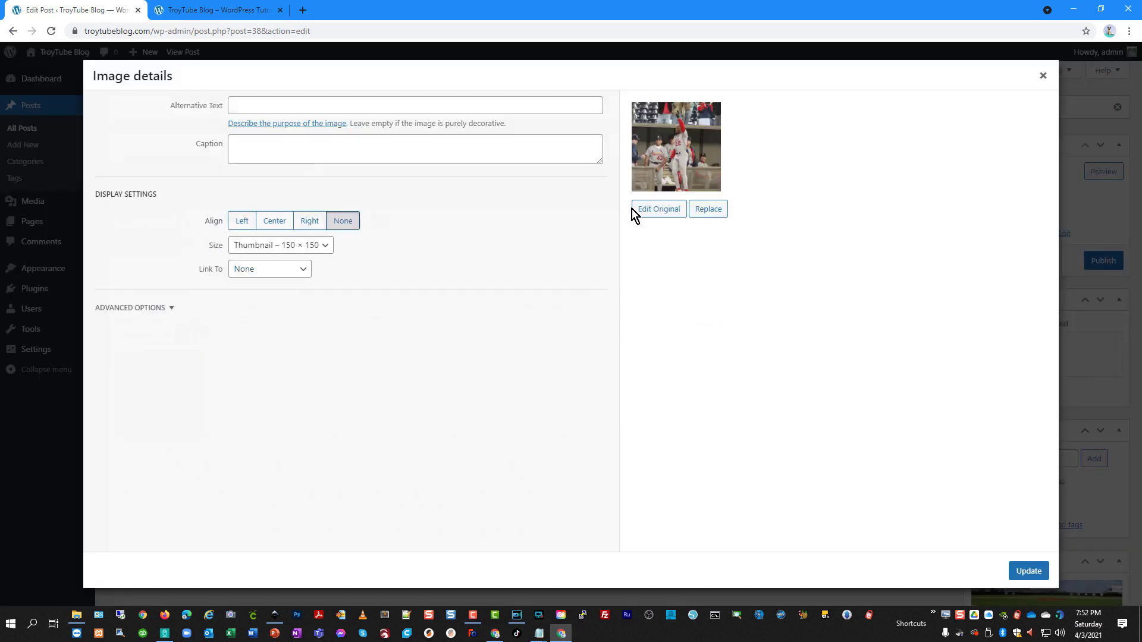
{"action": "left_click", "coordinate": [676, 214]}
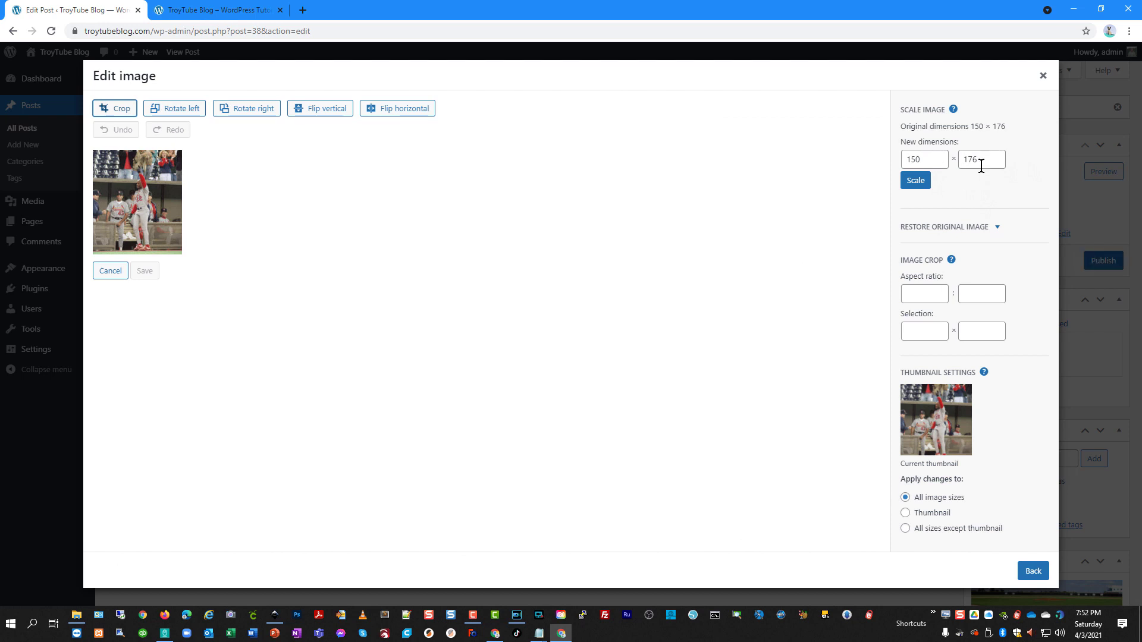
{"action": "left_click", "coordinate": [1030, 574]}
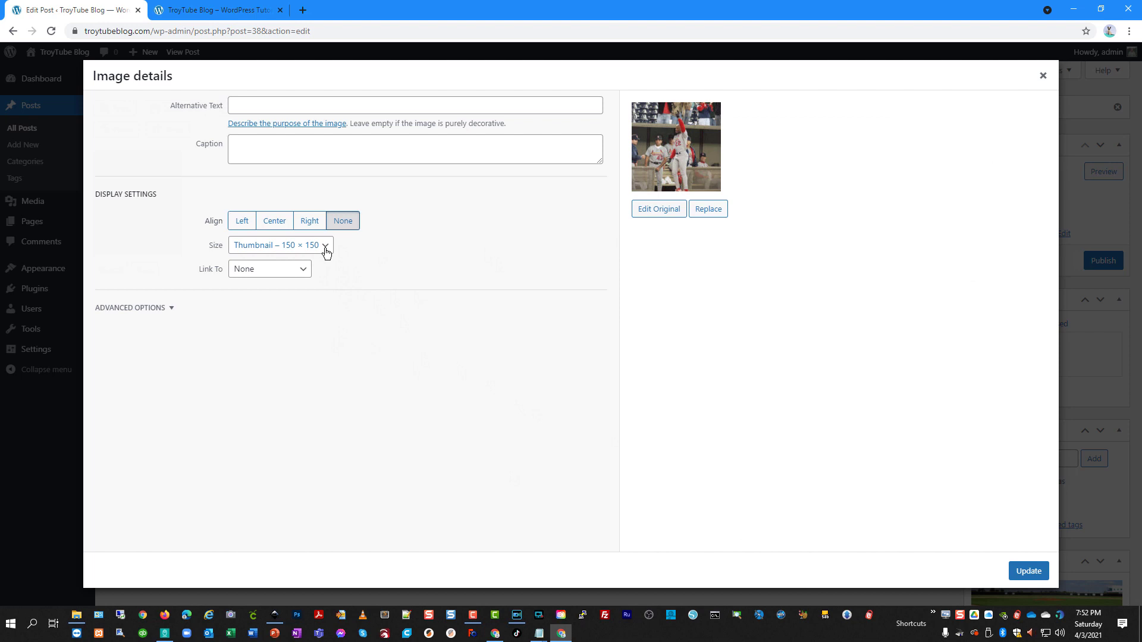
{"action": "left_click", "coordinate": [1044, 578]}
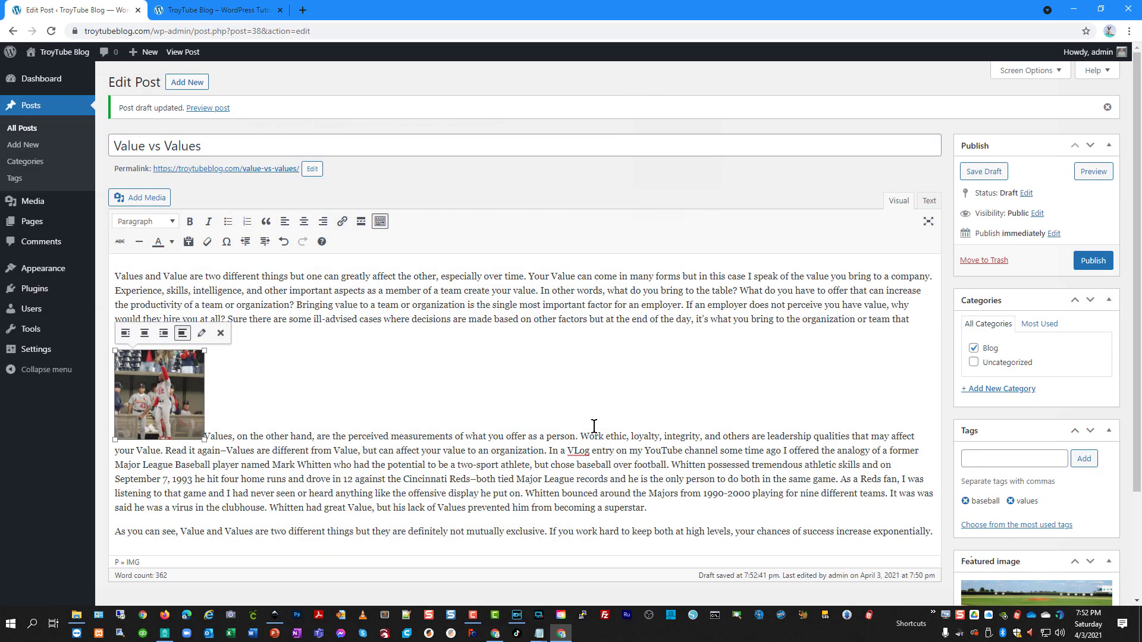
Step: Align the baseball thumbnail left so text wraps beside it, save the draft, and preview it
{"action": "left_click", "coordinate": [220, 436]}
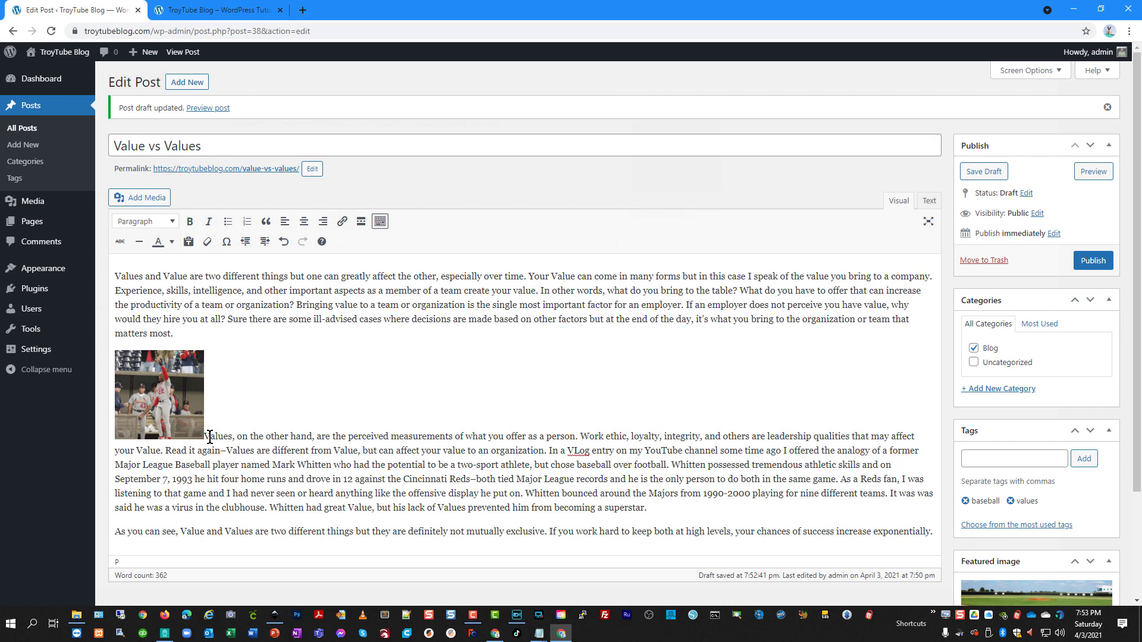
{"action": "left_click", "coordinate": [176, 405]}
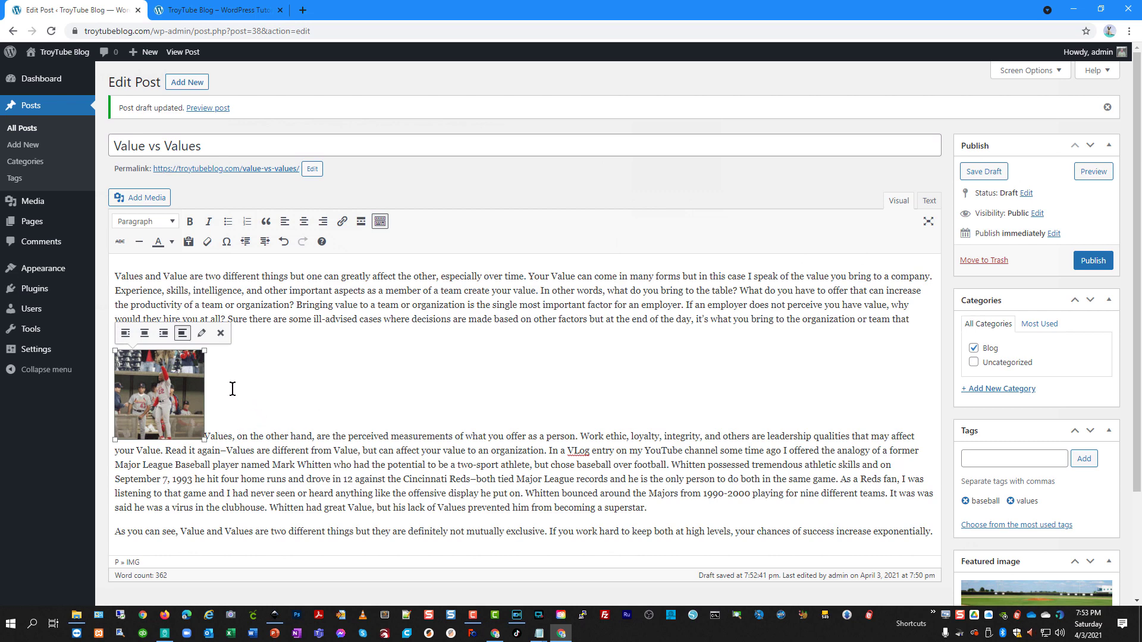
{"action": "left_click", "coordinate": [164, 333]}
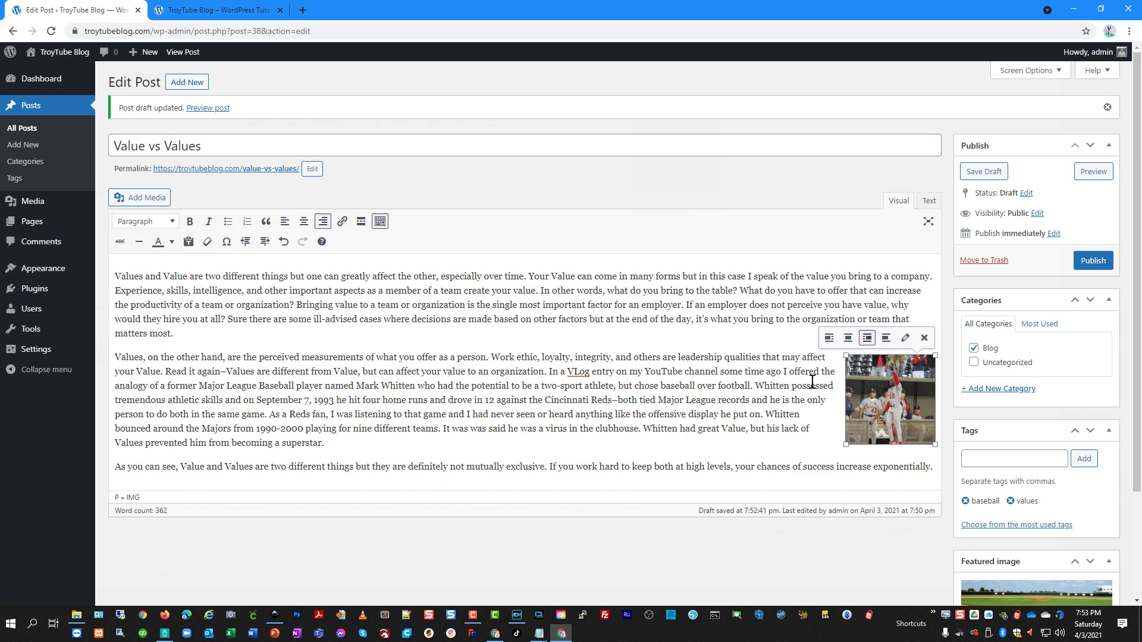
{"action": "left_click", "coordinate": [847, 338]}
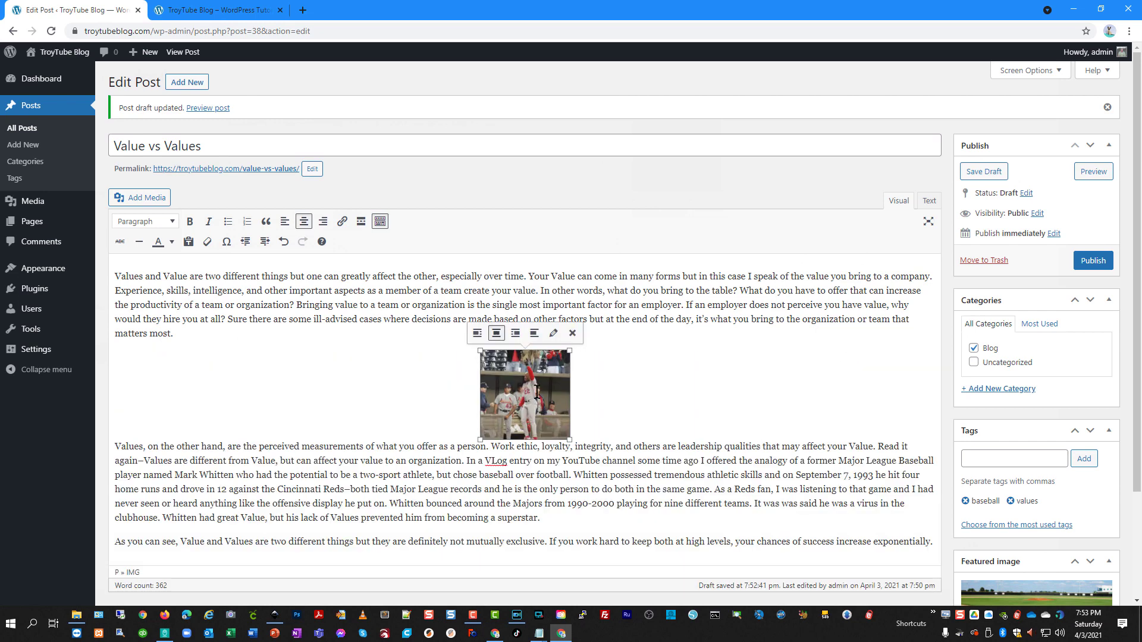
{"action": "left_click", "coordinate": [477, 333]}
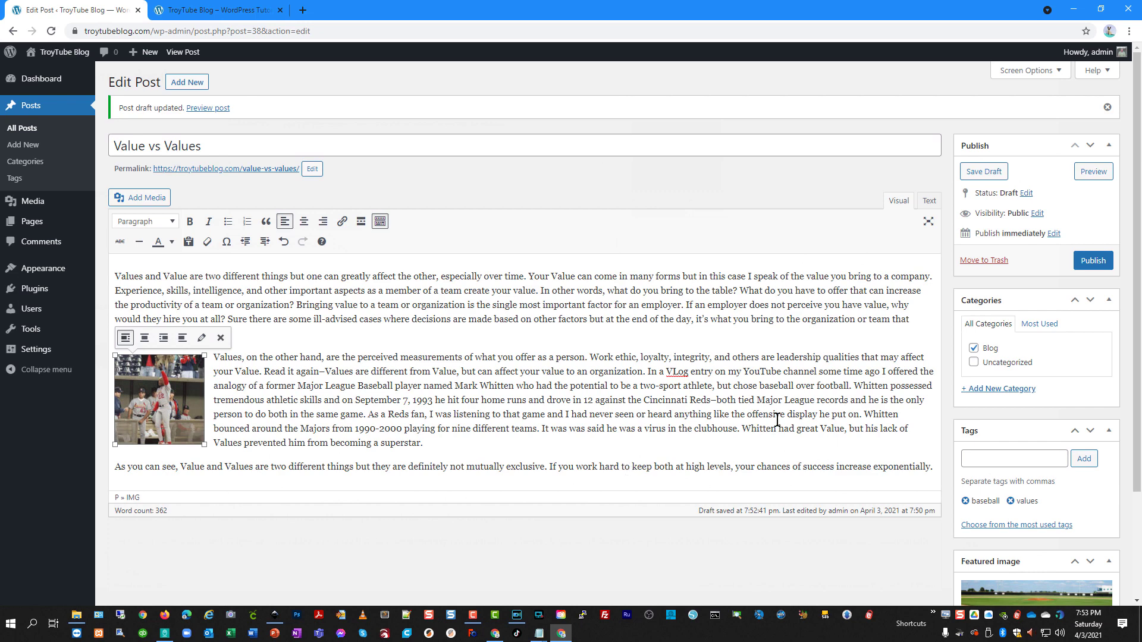
{"action": "left_click", "coordinate": [1004, 172]}
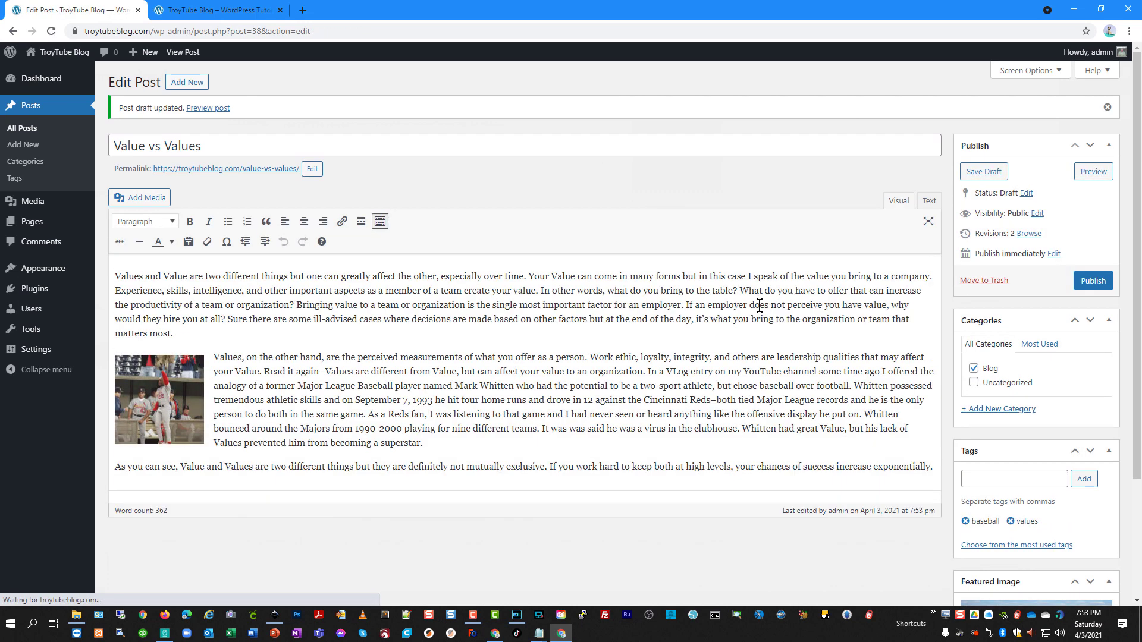
{"action": "left_click", "coordinate": [1087, 173]}
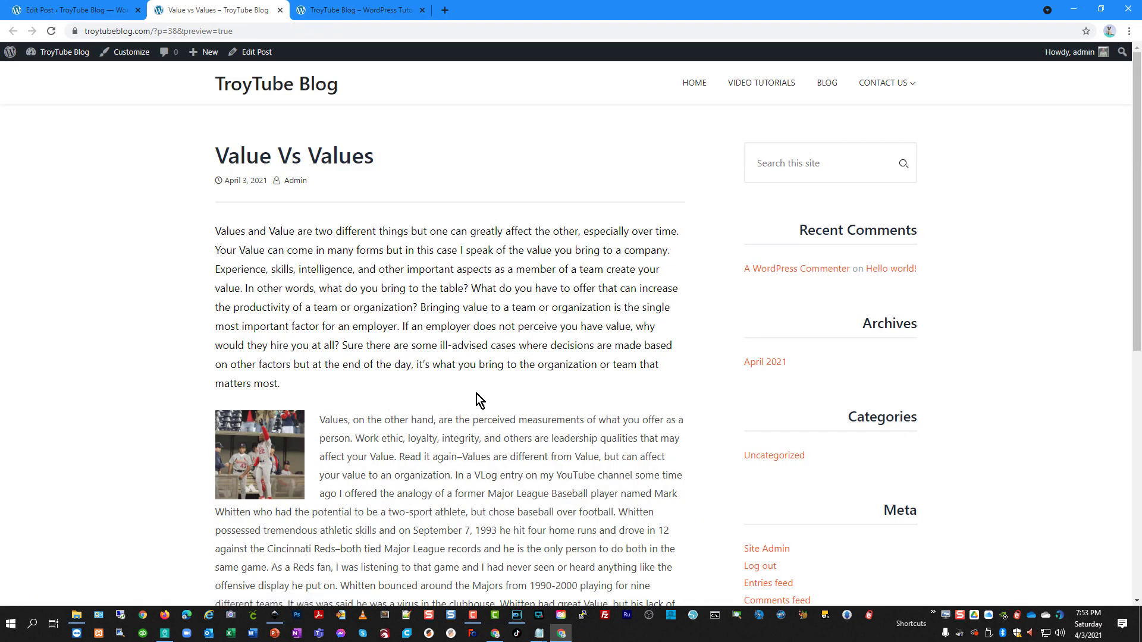
{"action": "left_click_drag", "start_coordinate": [240, 31], "coordinate": [160, 33]}
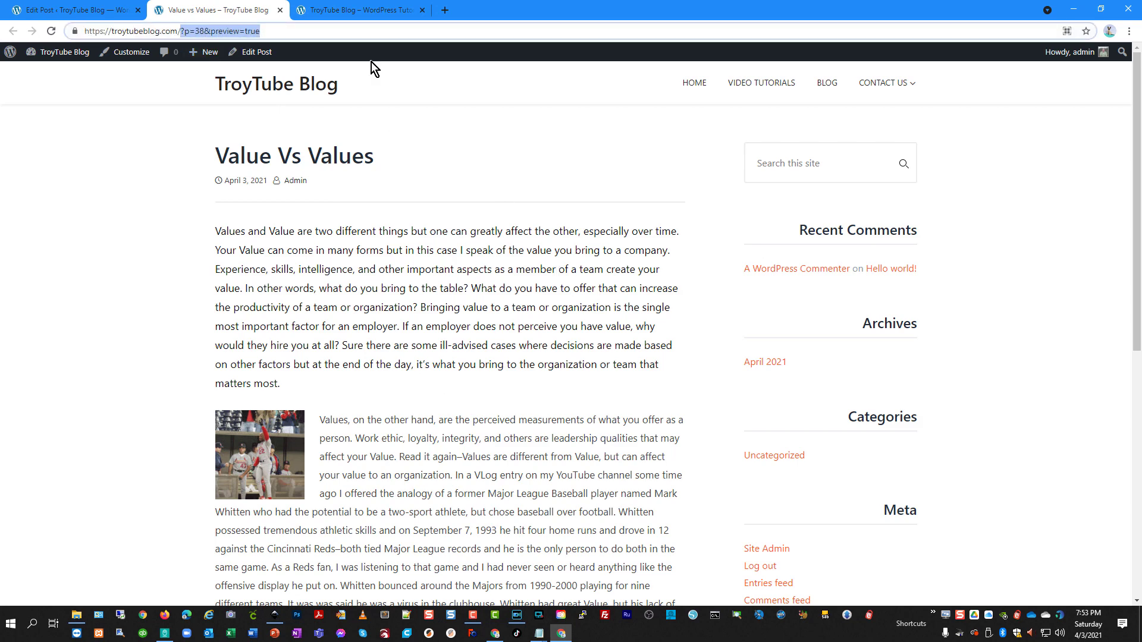
{"action": "left_click", "coordinate": [354, 10]}
{"action": "left_click", "coordinate": [50, 32]}
{"action": "left_click", "coordinate": [823, 84]}
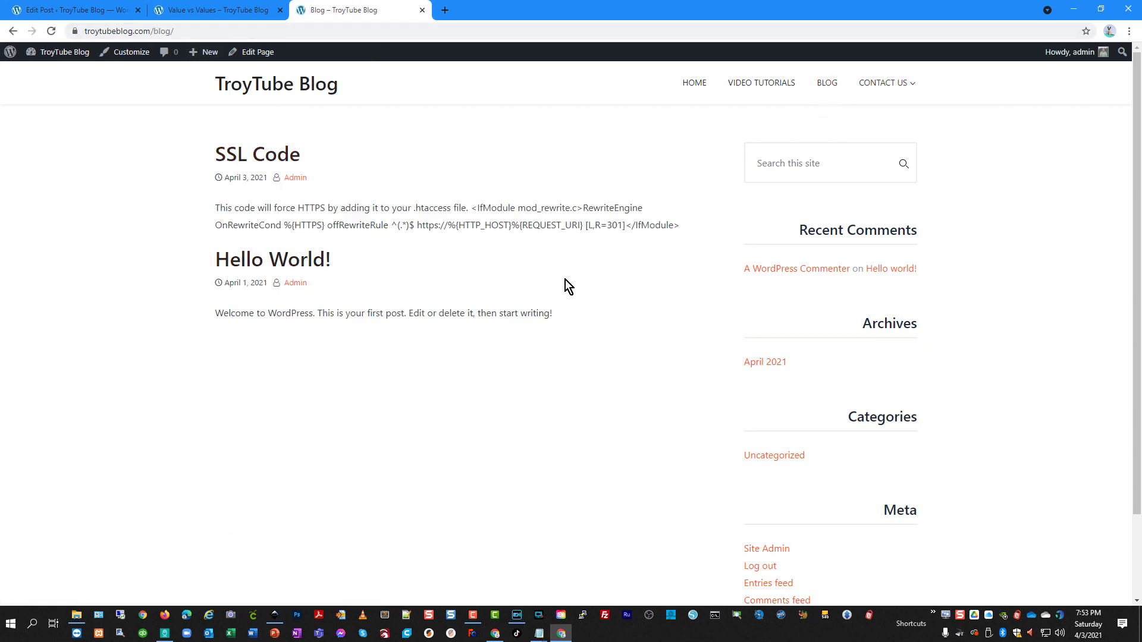
{"action": "left_click", "coordinate": [201, 7]}
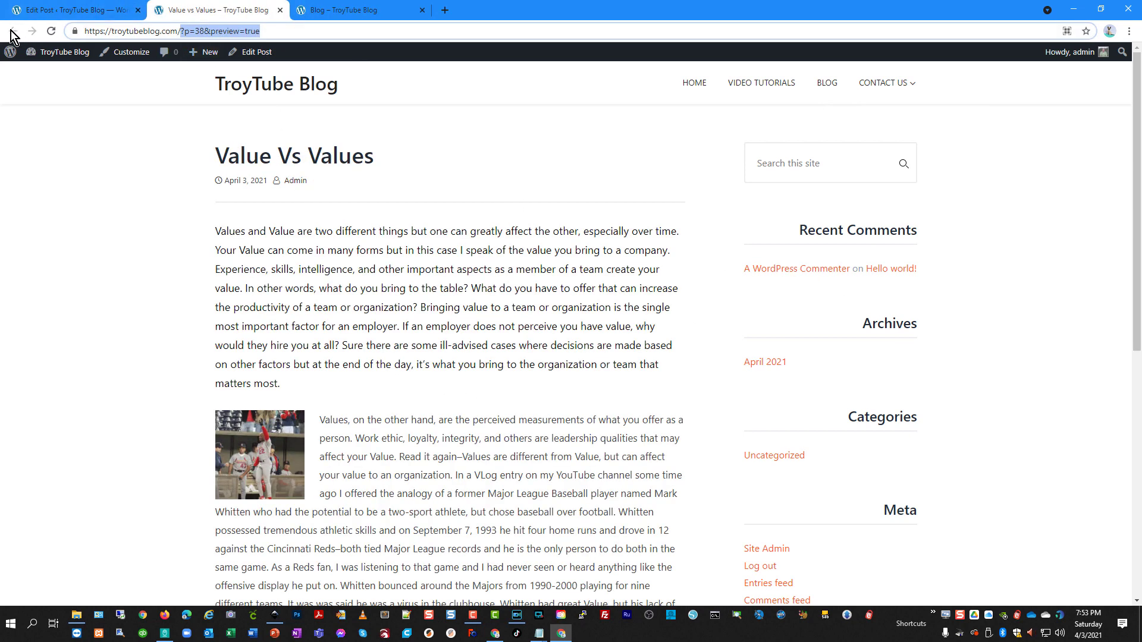
{"action": "left_click", "coordinate": [69, 10]}
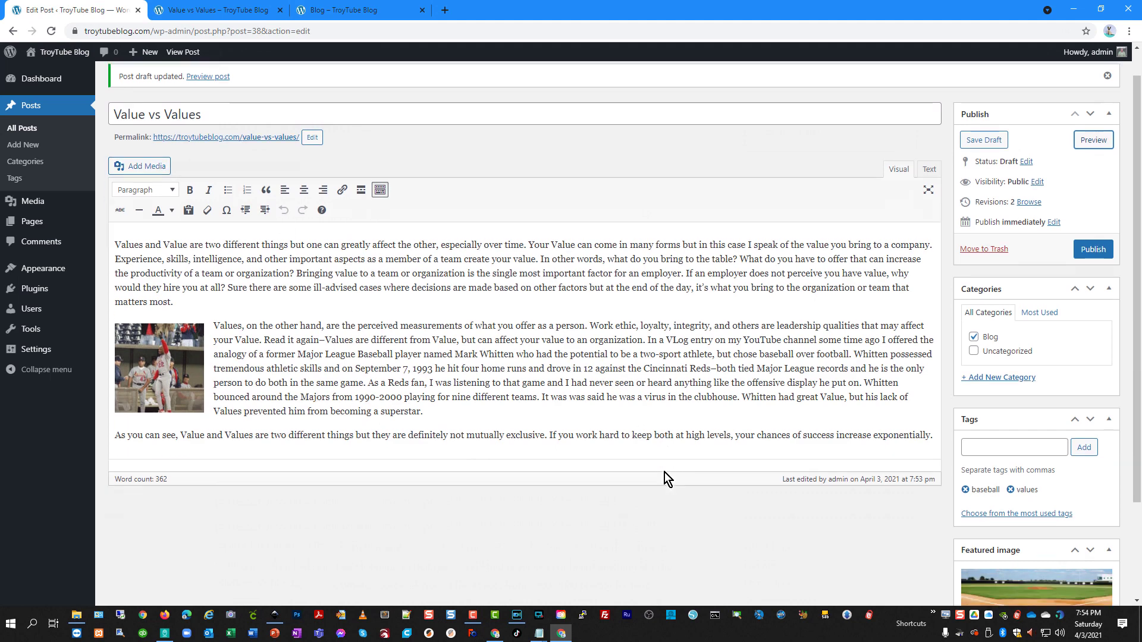
Step: Publish Value vs Values and reload the Blog page to show it at the top
{"action": "scroll", "coordinate": [707, 479], "scroll_direction": "down", "scroll_amount": 3}
{"action": "scroll", "coordinate": [803, 465], "scroll_direction": "up", "scroll_amount": 3}
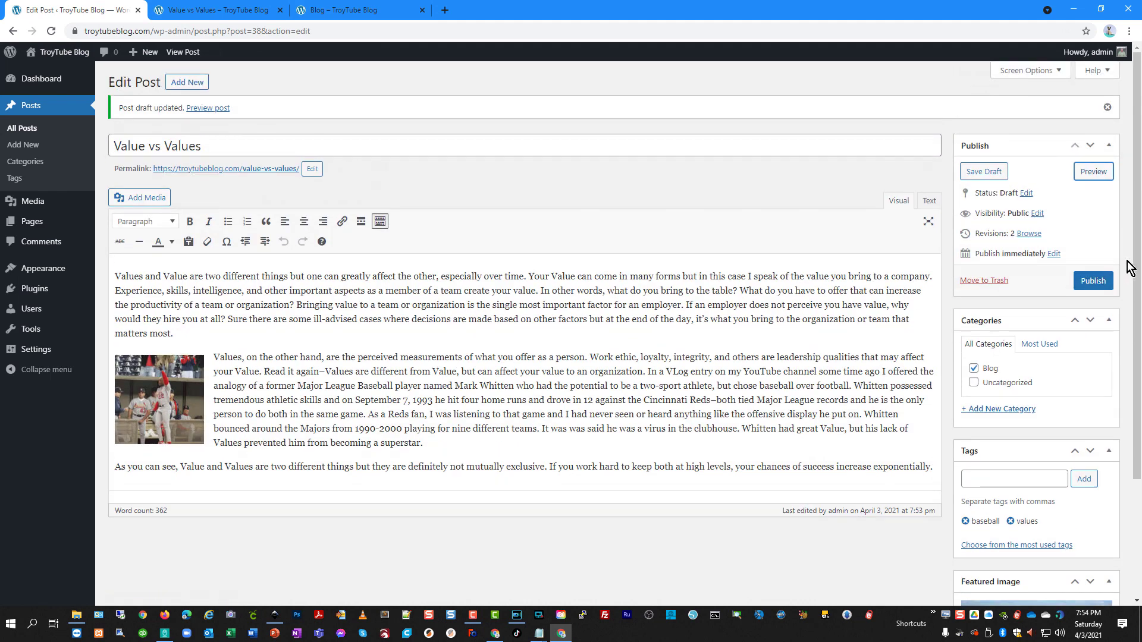
{"action": "left_click", "coordinate": [1093, 281]}
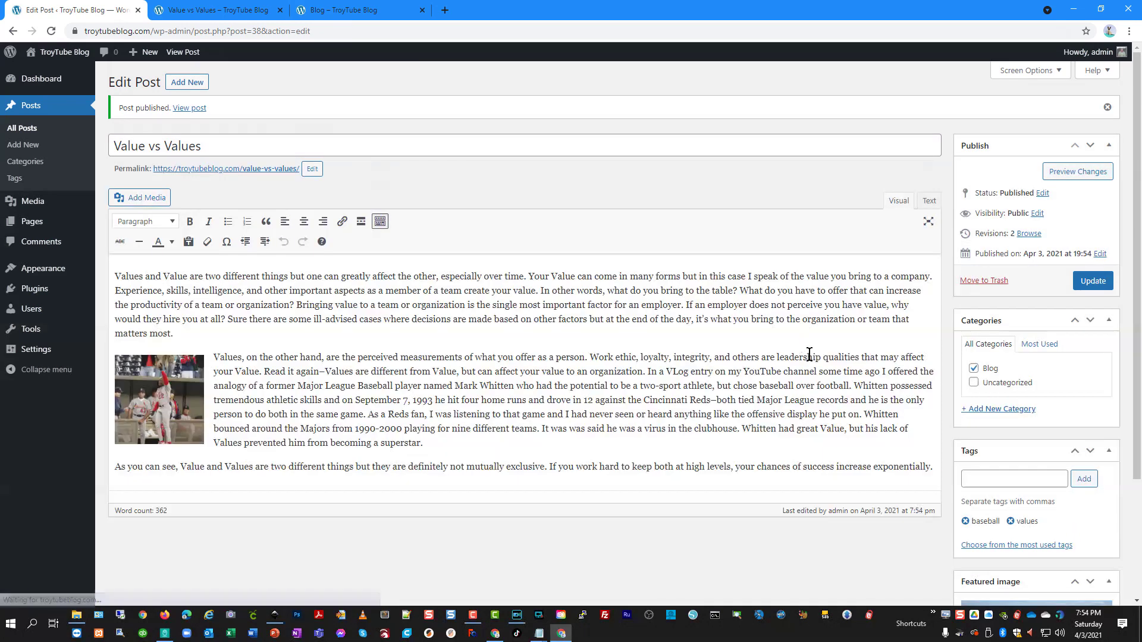
{"action": "left_click", "coordinate": [343, 10]}
{"action": "left_click", "coordinate": [51, 31]}
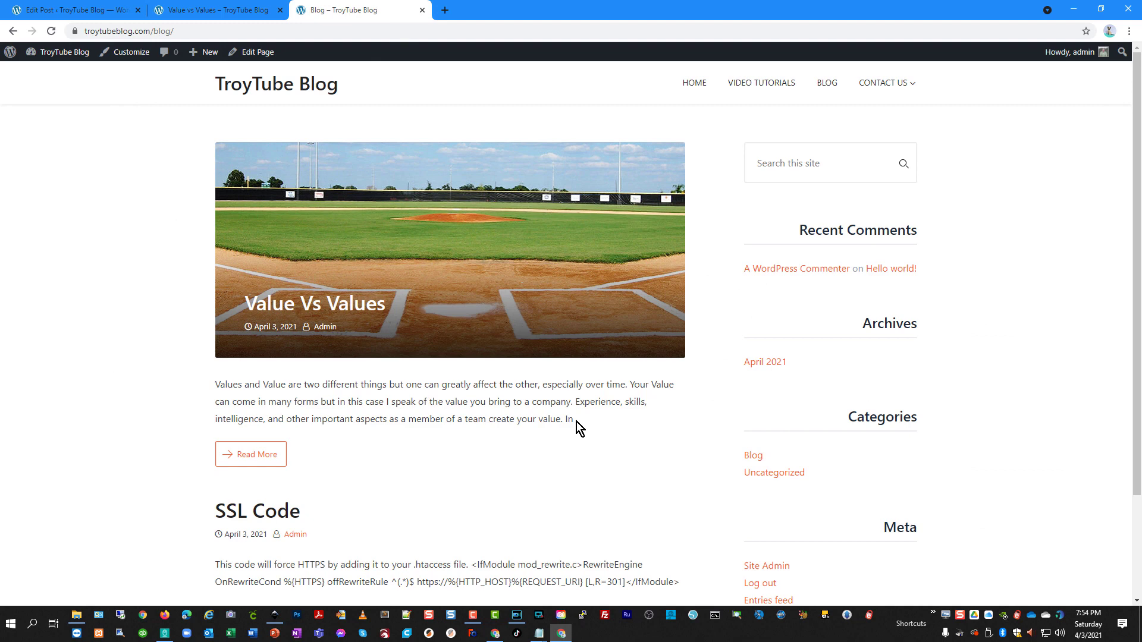
Step: Open the full Value Vs Values post via Read More and scroll through it
{"action": "left_click", "coordinate": [252, 454]}
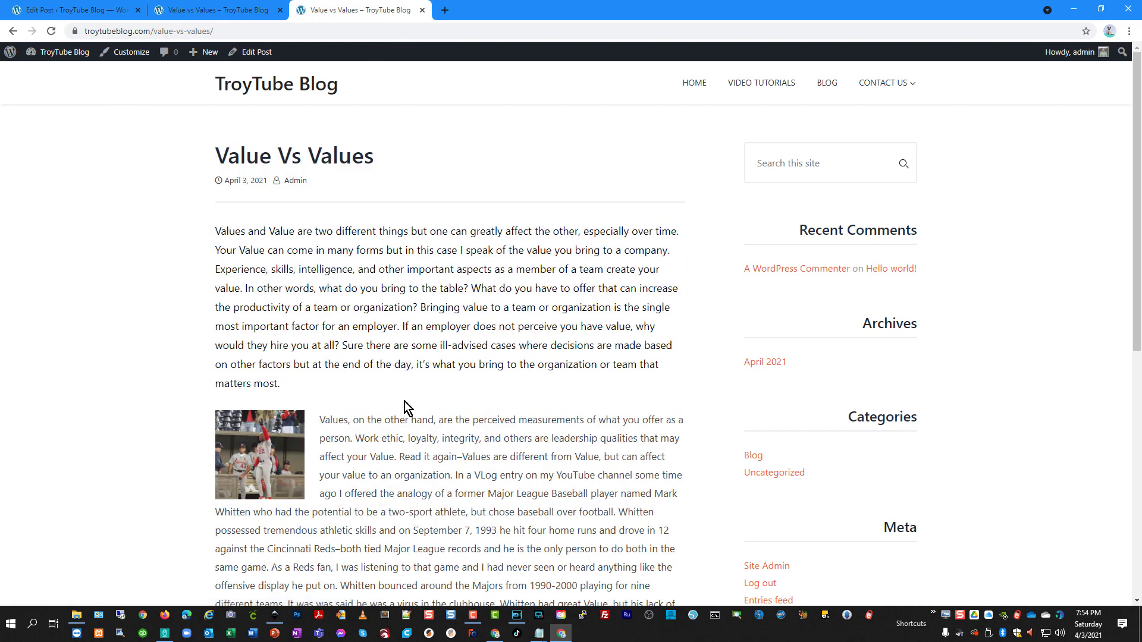
{"action": "scroll", "coordinate": [405, 397], "scroll_direction": "down", "scroll_amount": 7}
{"action": "scroll", "coordinate": [405, 417], "scroll_direction": "up", "scroll_amount": 6}
{"action": "scroll", "coordinate": [408, 429], "scroll_direction": "up", "scroll_amount": 1}
{"action": "scroll", "coordinate": [458, 501], "scroll_direction": "down", "scroll_amount": 5}
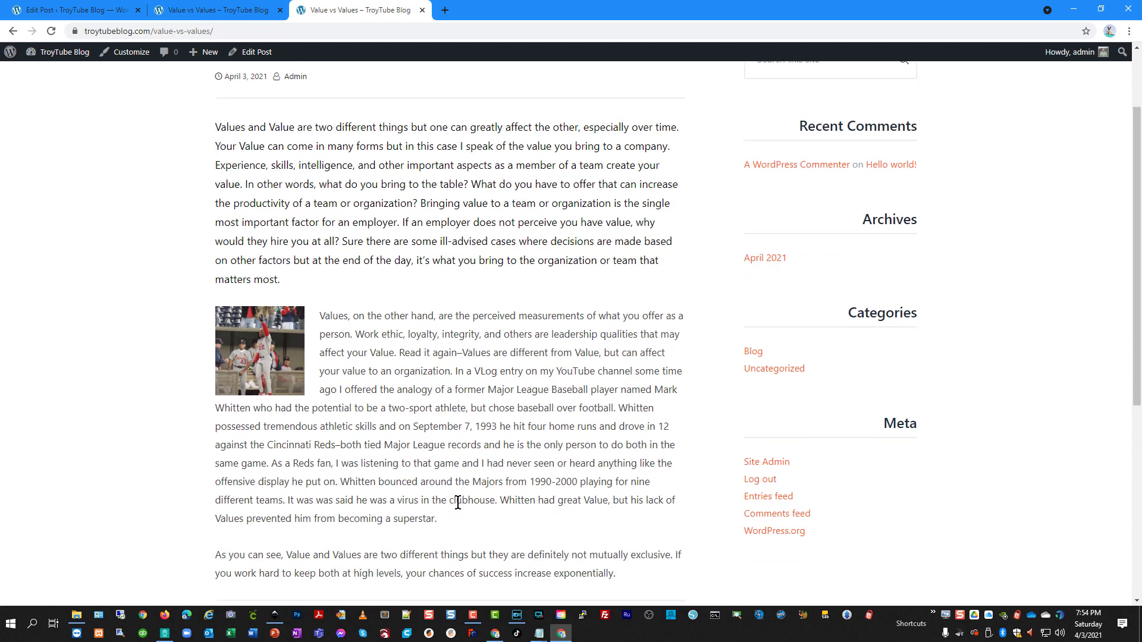
{"action": "scroll", "coordinate": [458, 503], "scroll_direction": "up", "scroll_amount": 5}
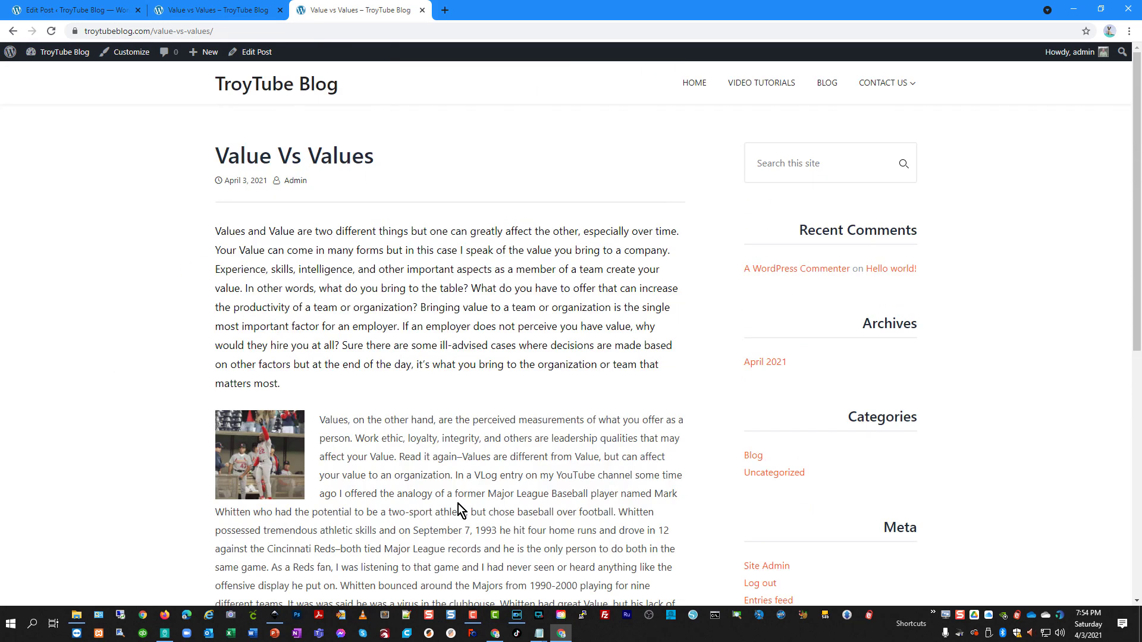
Step: Return to the blog listing and reopen the post to review the wrapped photo
{"action": "left_click", "coordinate": [14, 32]}
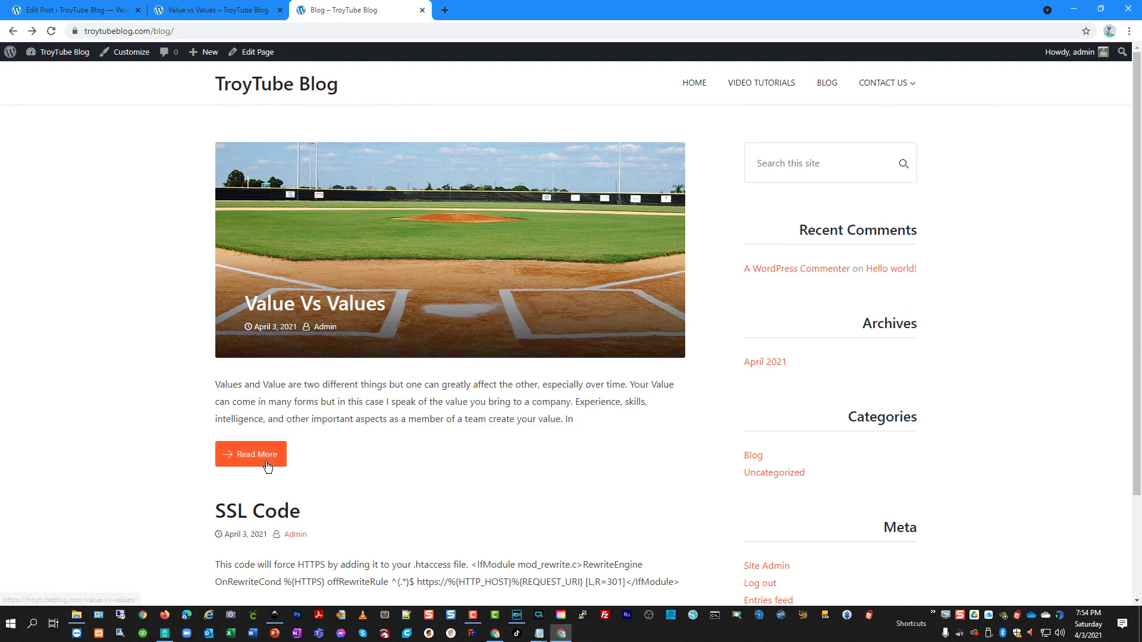
{"action": "left_click", "coordinate": [250, 454]}
{"action": "scroll", "coordinate": [434, 345], "scroll_direction": "down", "scroll_amount": 8}
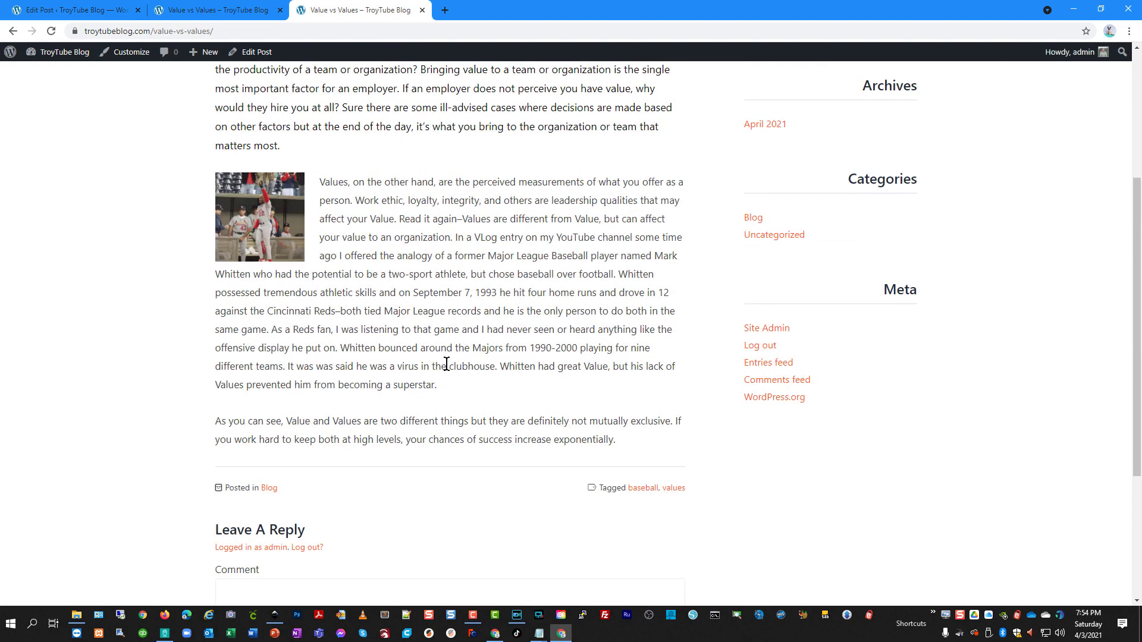
{"action": "scroll", "coordinate": [457, 397], "scroll_direction": "up", "scroll_amount": 5}
{"action": "scroll", "coordinate": [457, 397], "scroll_direction": "up", "scroll_amount": 3}
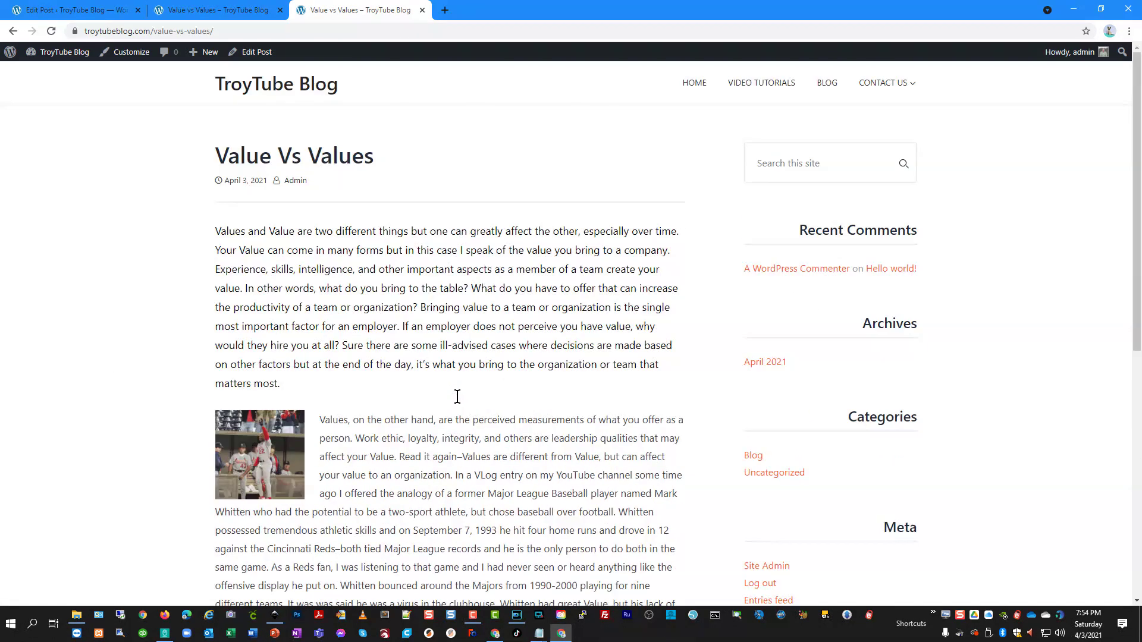